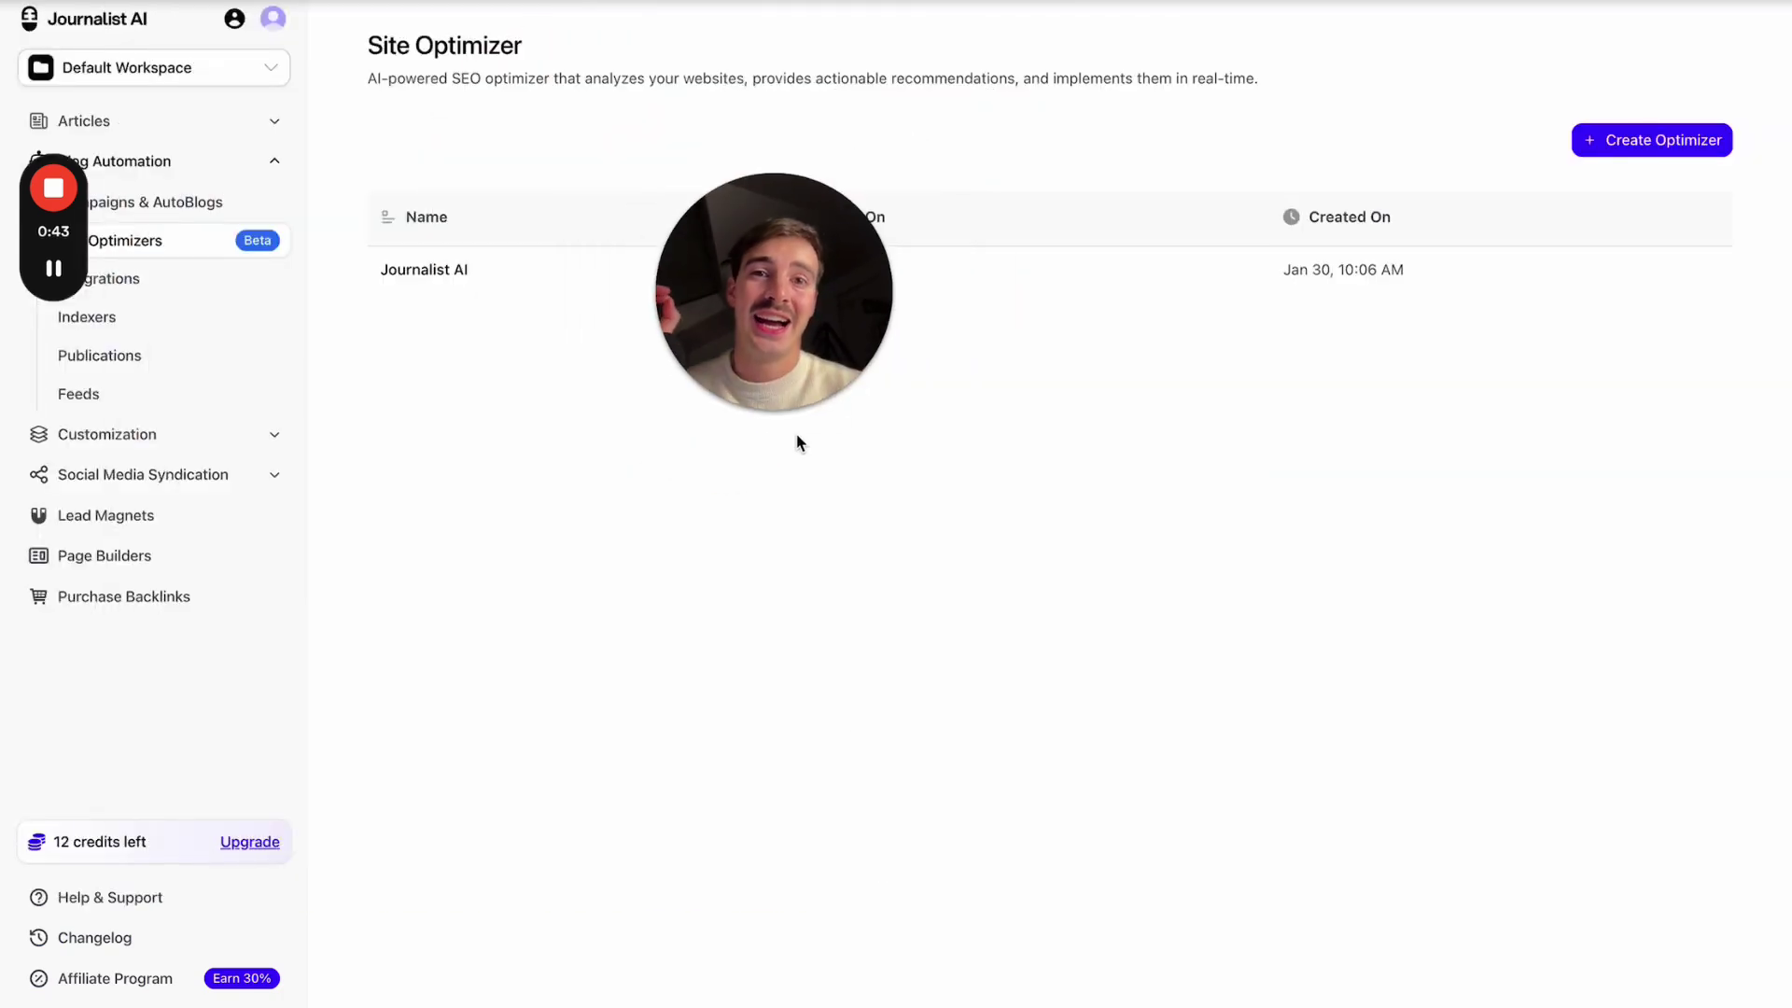
{"action": "left_click", "coordinate": [1646, 140]}
{"action": "left_click", "coordinate": [836, 383]}
{"action": "left_click", "coordinate": [803, 574]}
{"action": "left_click", "coordinate": [744, 538]}
{"action": "left_click", "coordinate": [820, 590]}
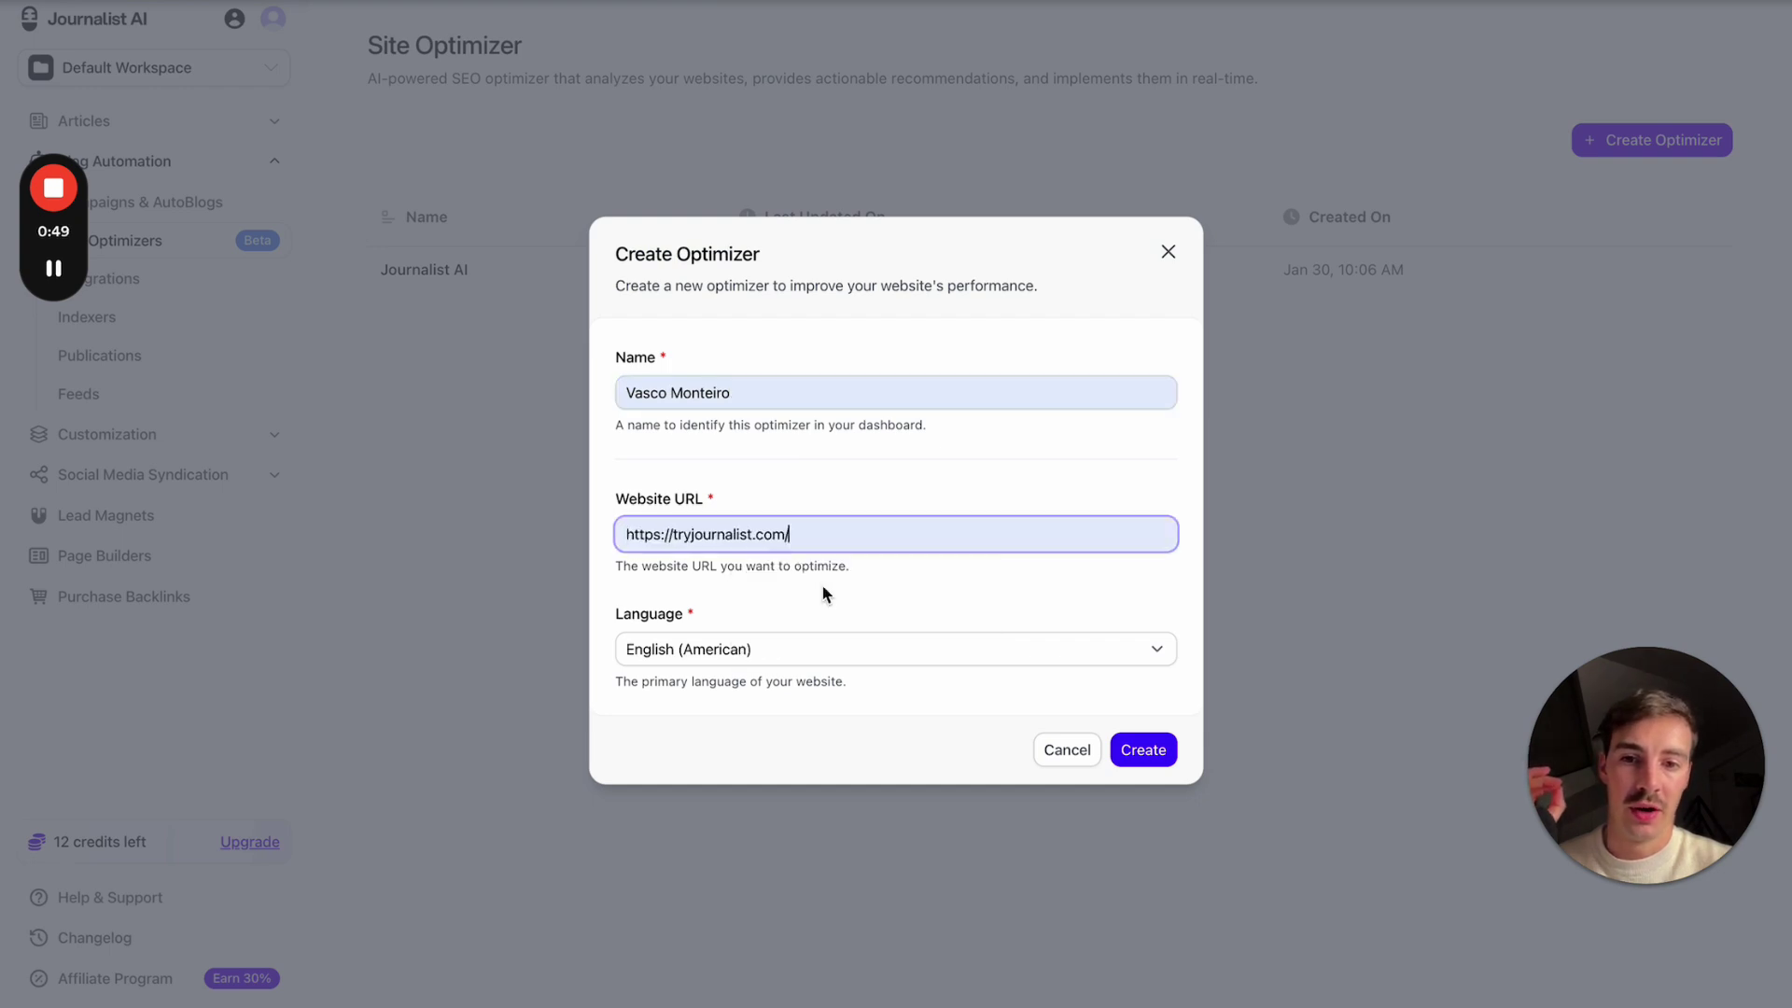
{"action": "left_click", "coordinate": [1134, 746]}
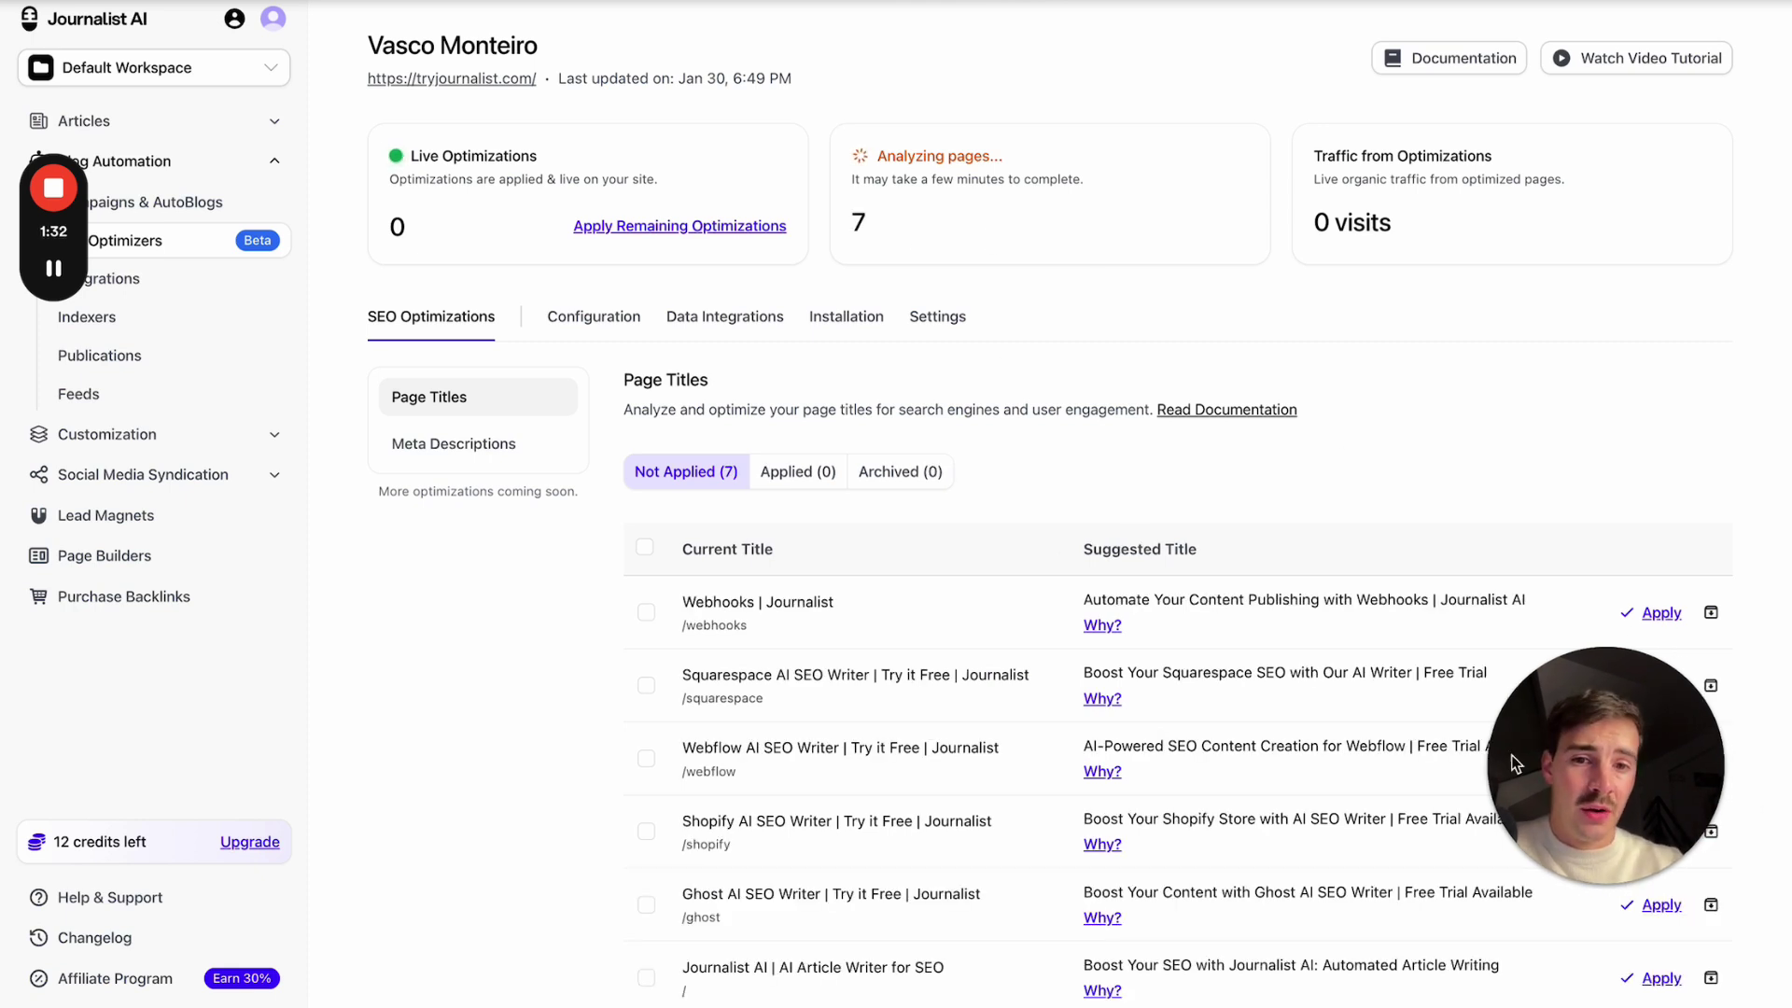
- Wait for the Page Titles tab to list suggestions, including the webhooks, Squarespace and Webflow pages
{"action": "left_click_drag", "start_coordinate": [1587, 746], "coordinate": [28, 876]}
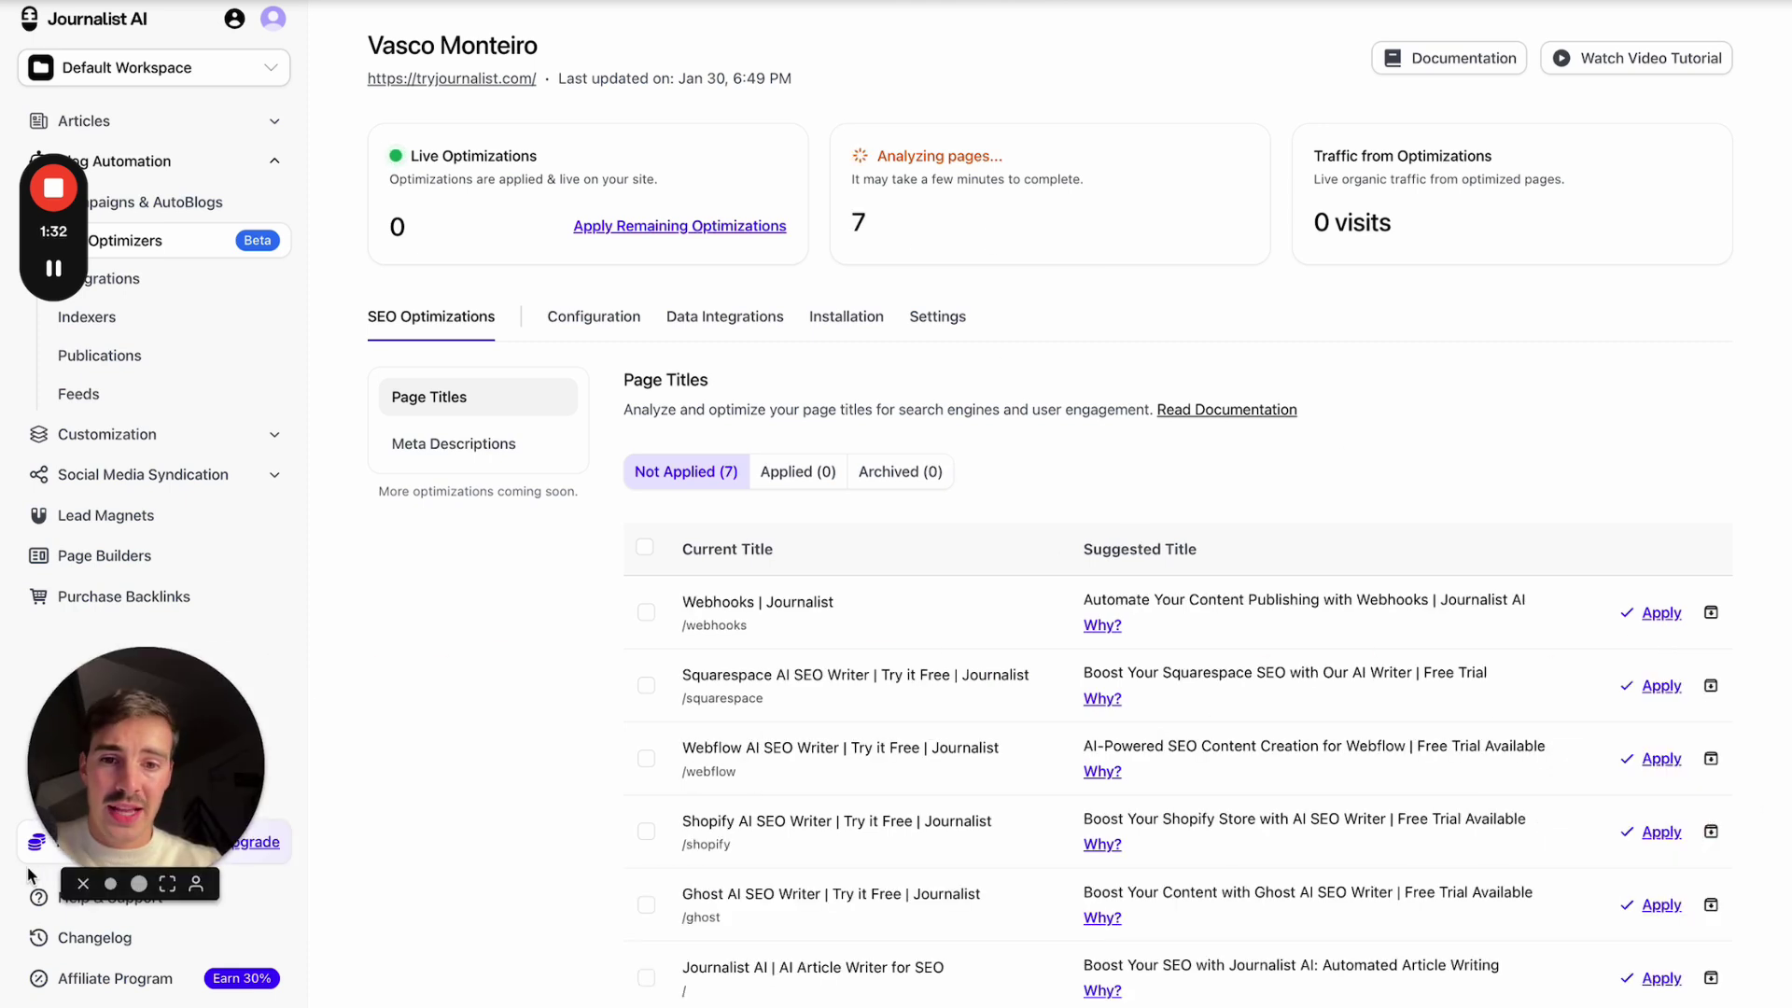
{"action": "scroll", "coordinate": [740, 562], "scroll_direction": "down", "scroll_amount": 2}
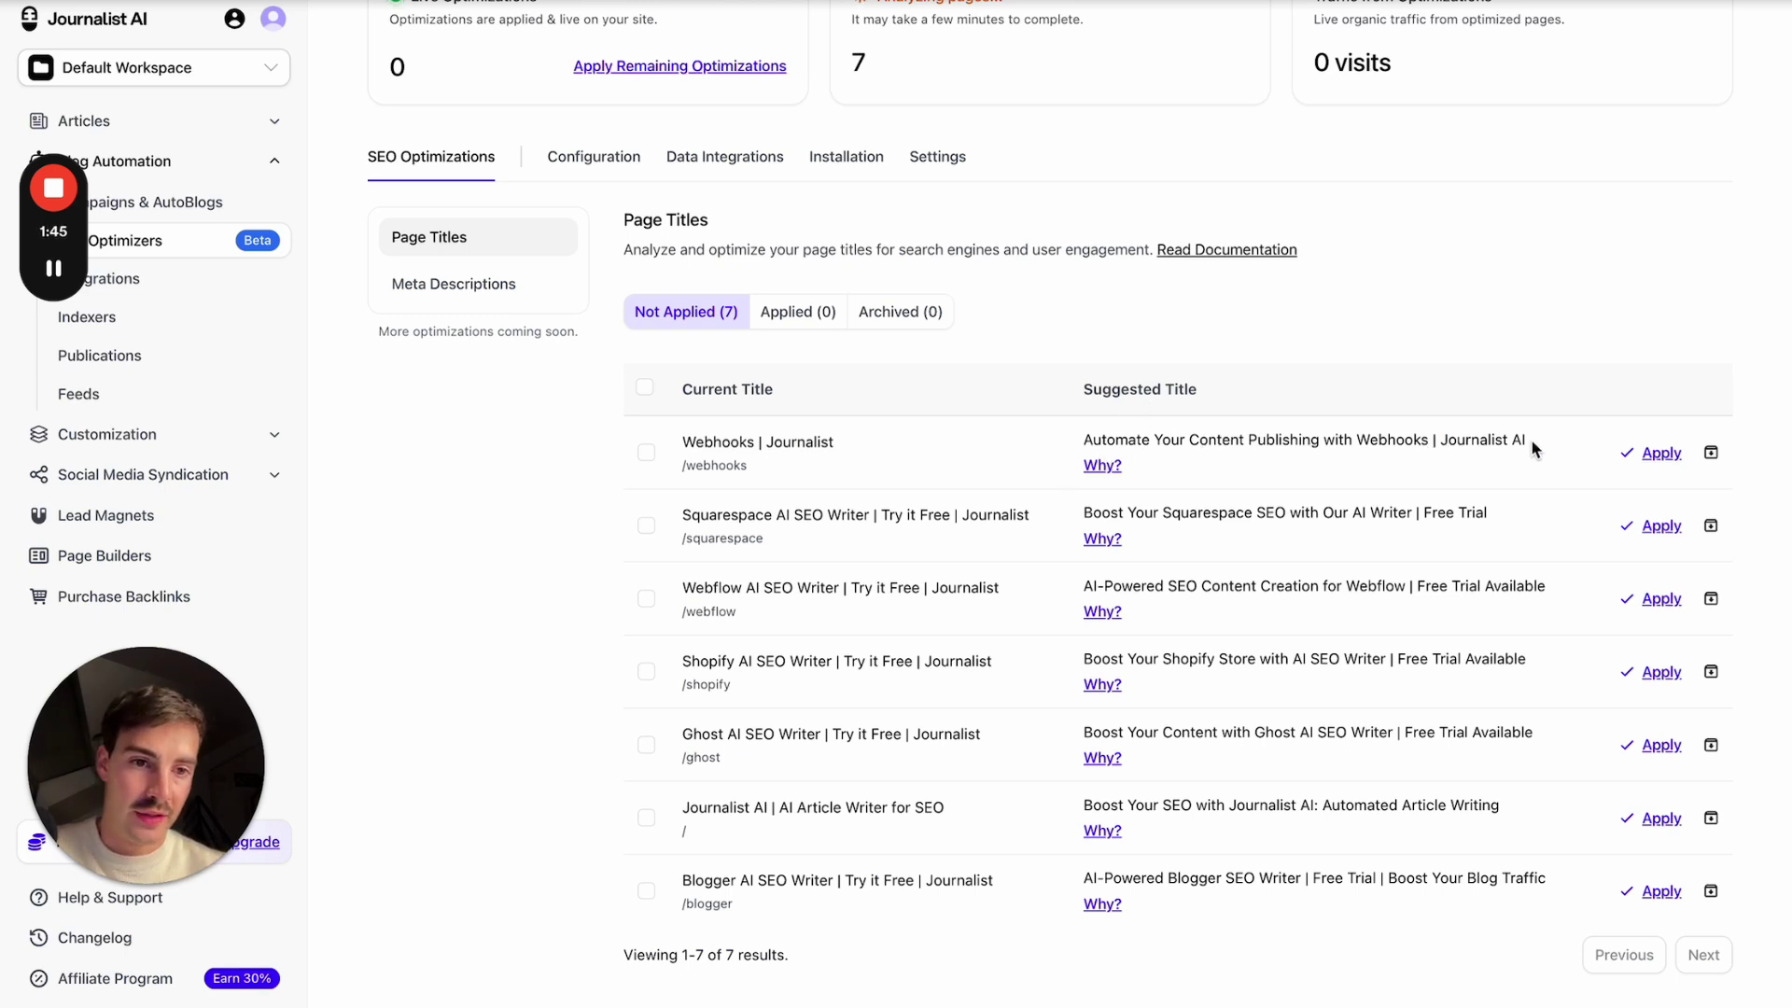
{"action": "left_click", "coordinate": [1104, 465]}
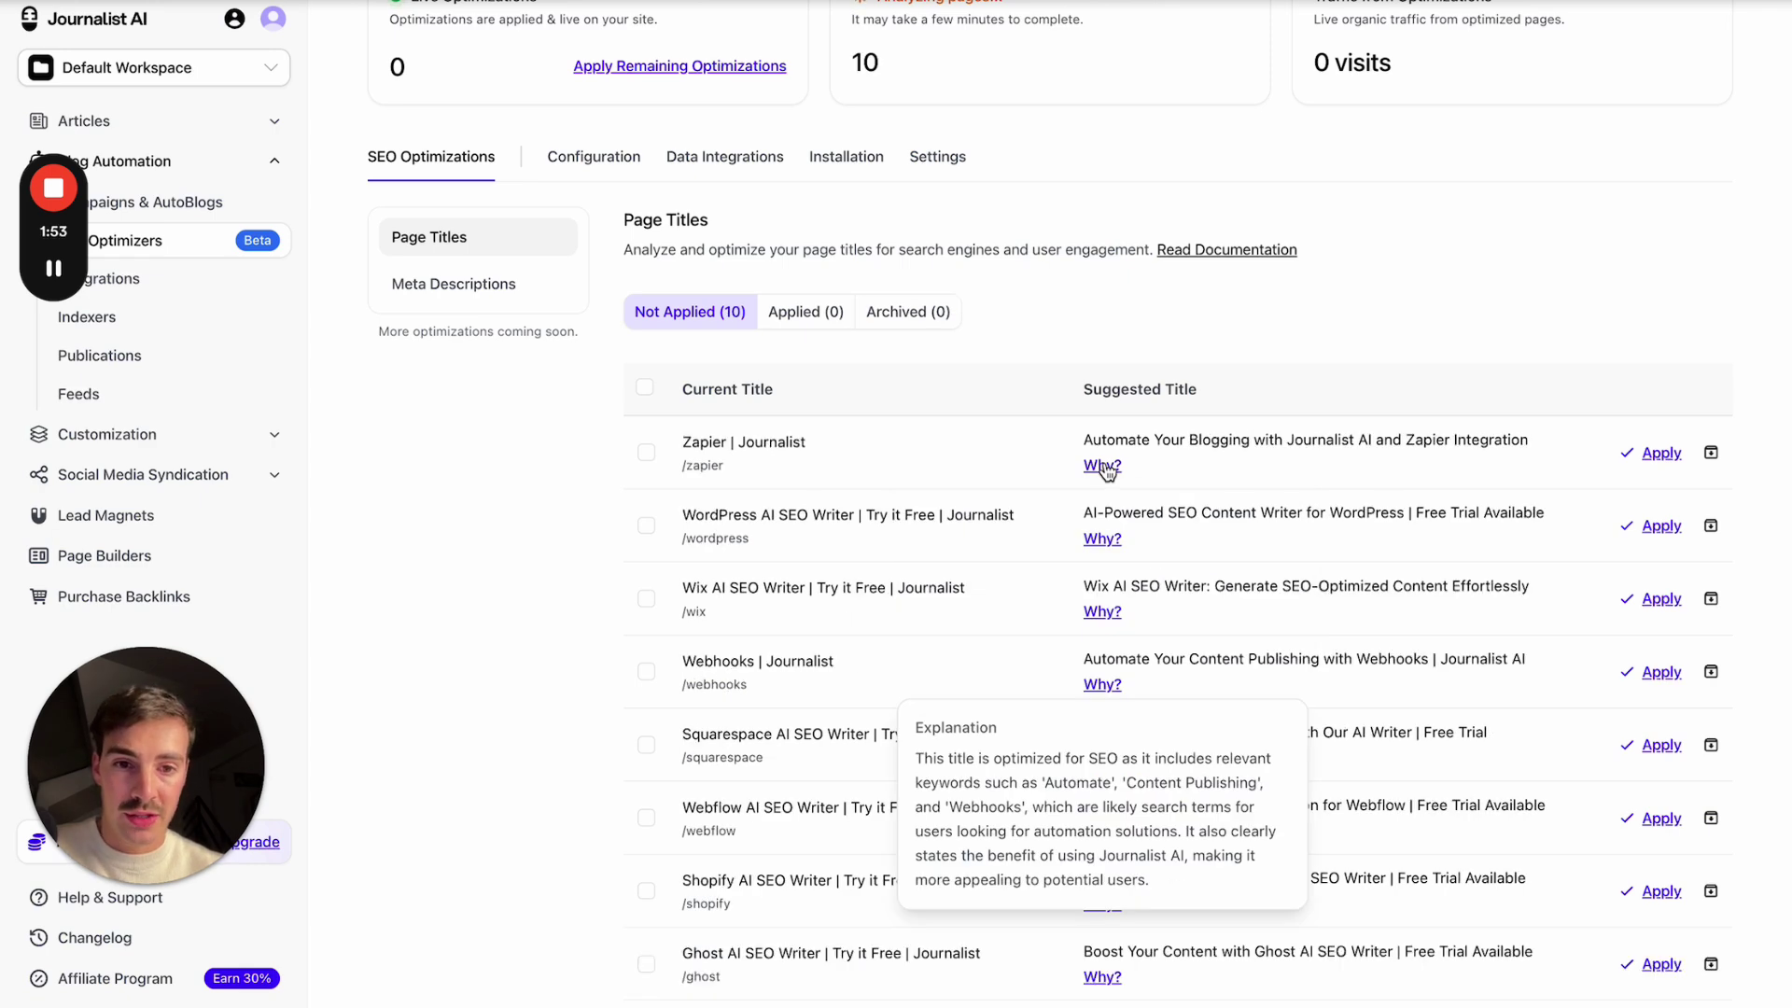
{"action": "left_click", "coordinate": [1130, 435]}
{"action": "scroll", "coordinate": [1104, 472], "scroll_direction": "down", "scroll_amount": 2}
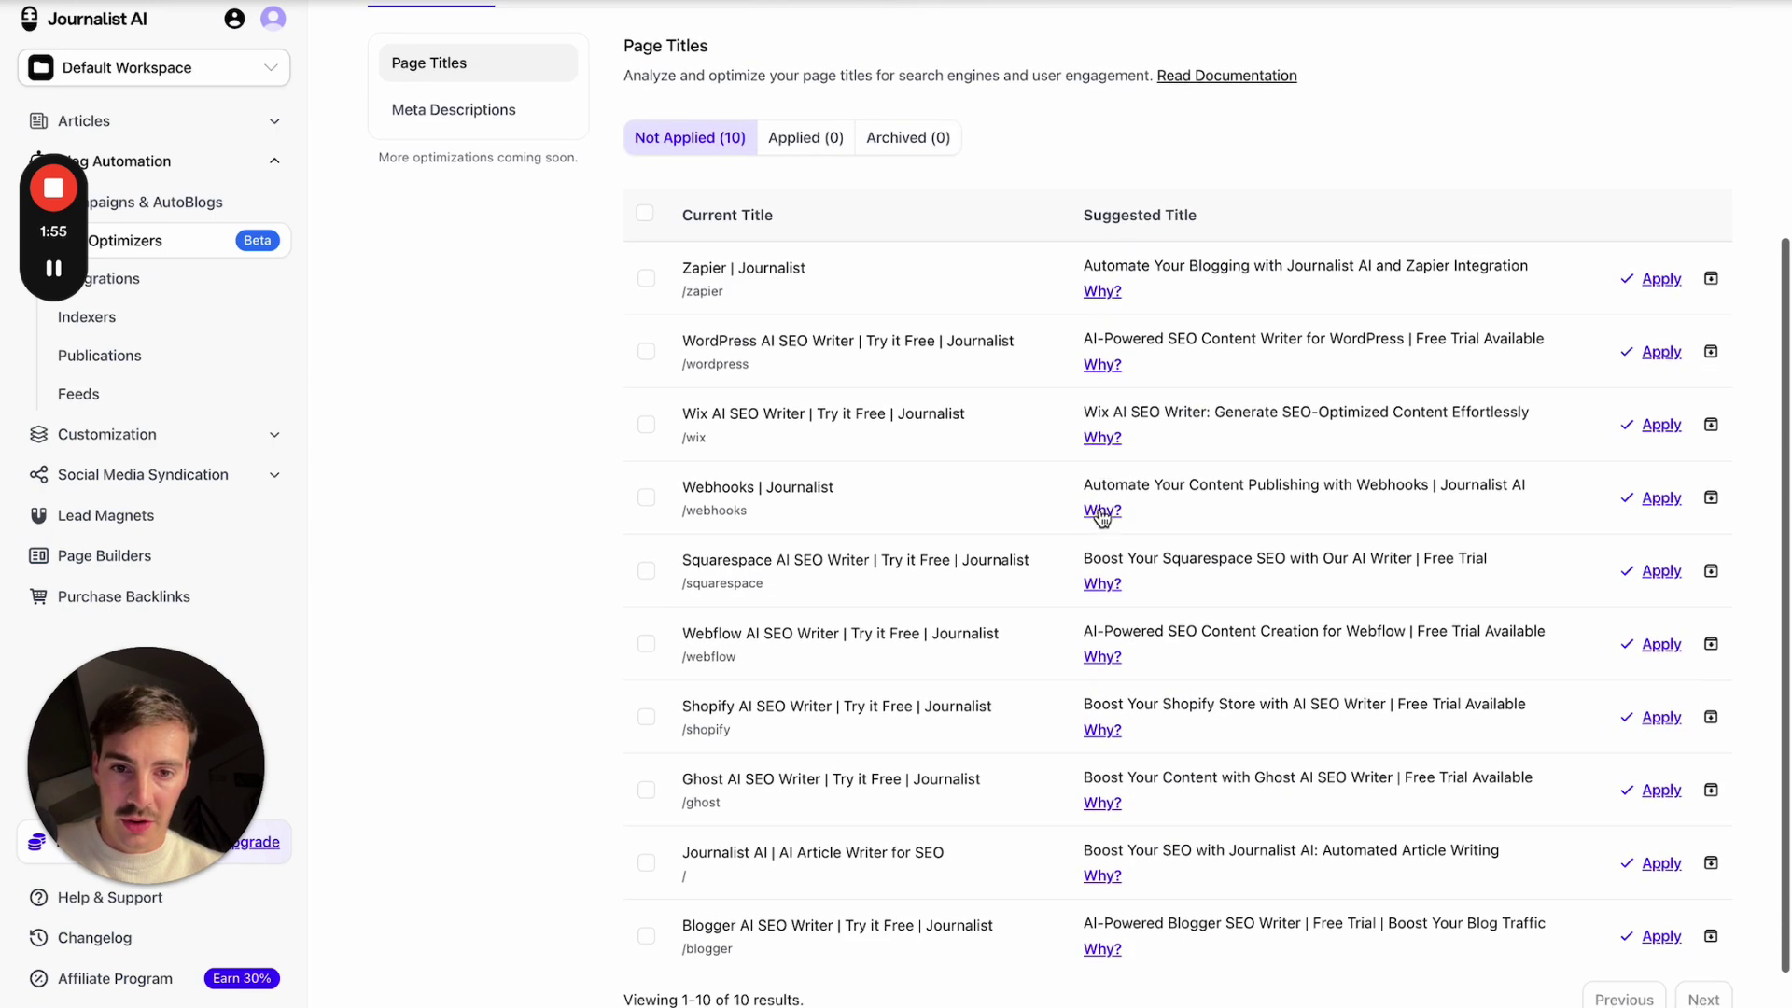
{"action": "left_click", "coordinate": [1103, 512]}
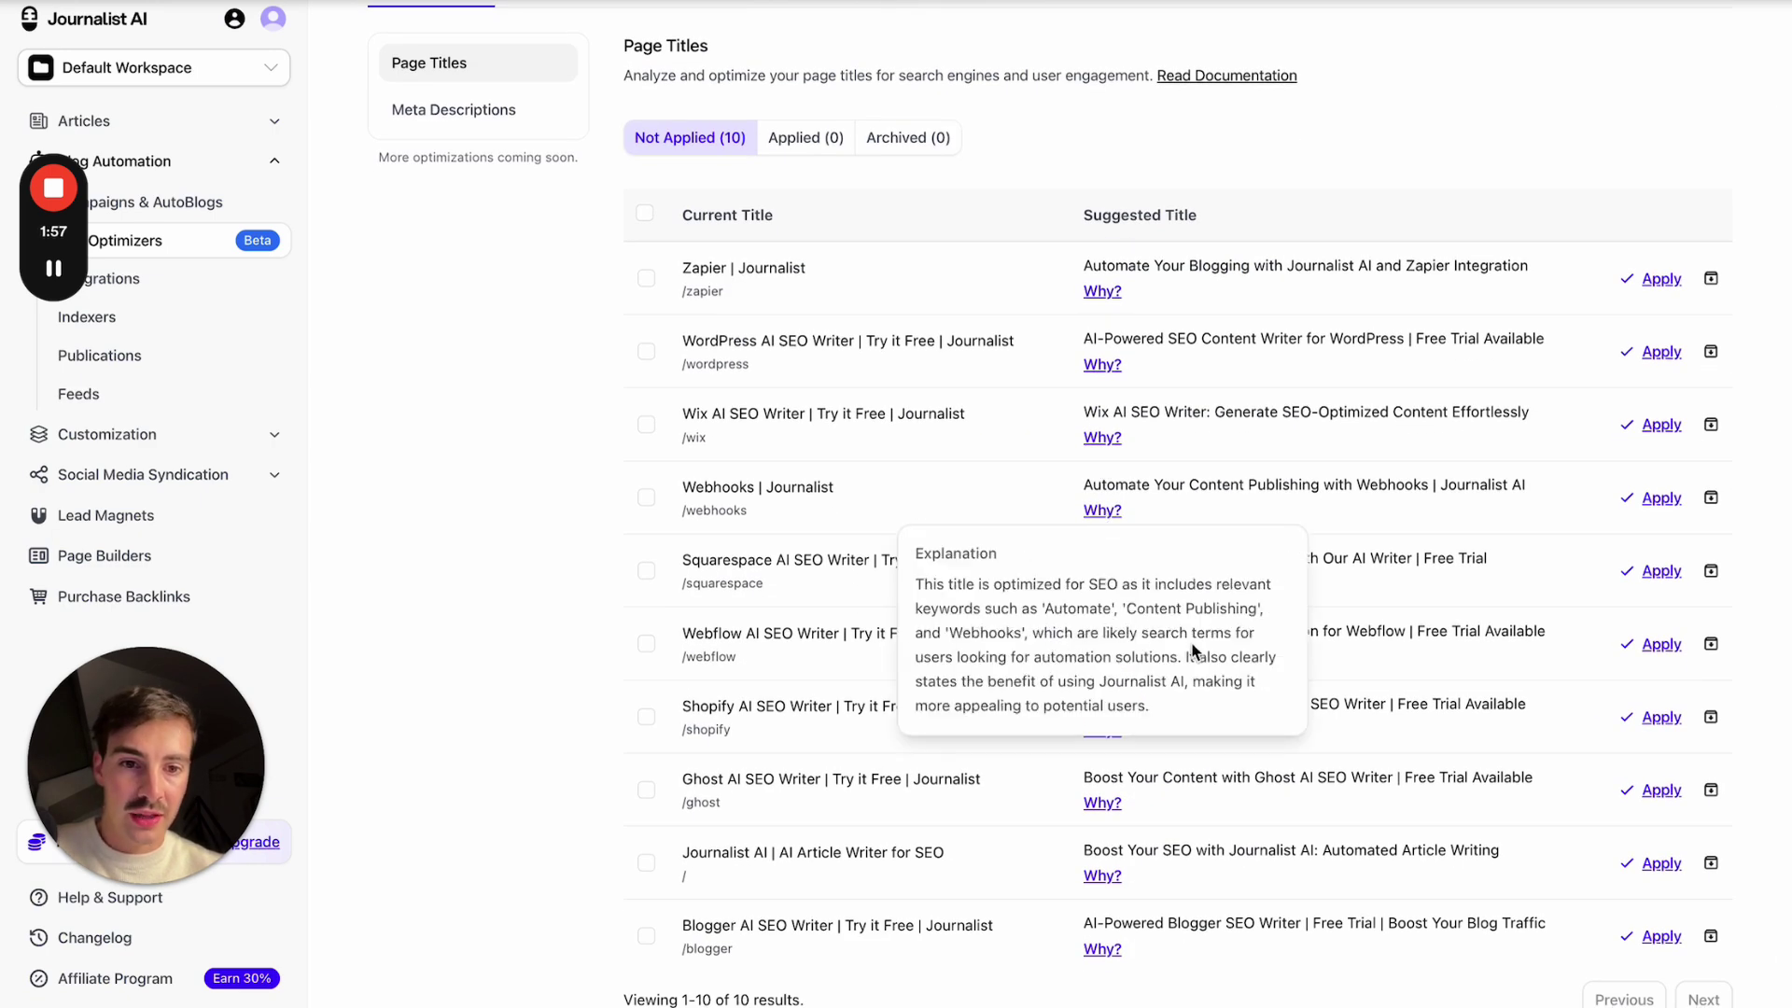
{"action": "left_click_drag", "start_coordinate": [1186, 659], "coordinate": [1059, 659]}
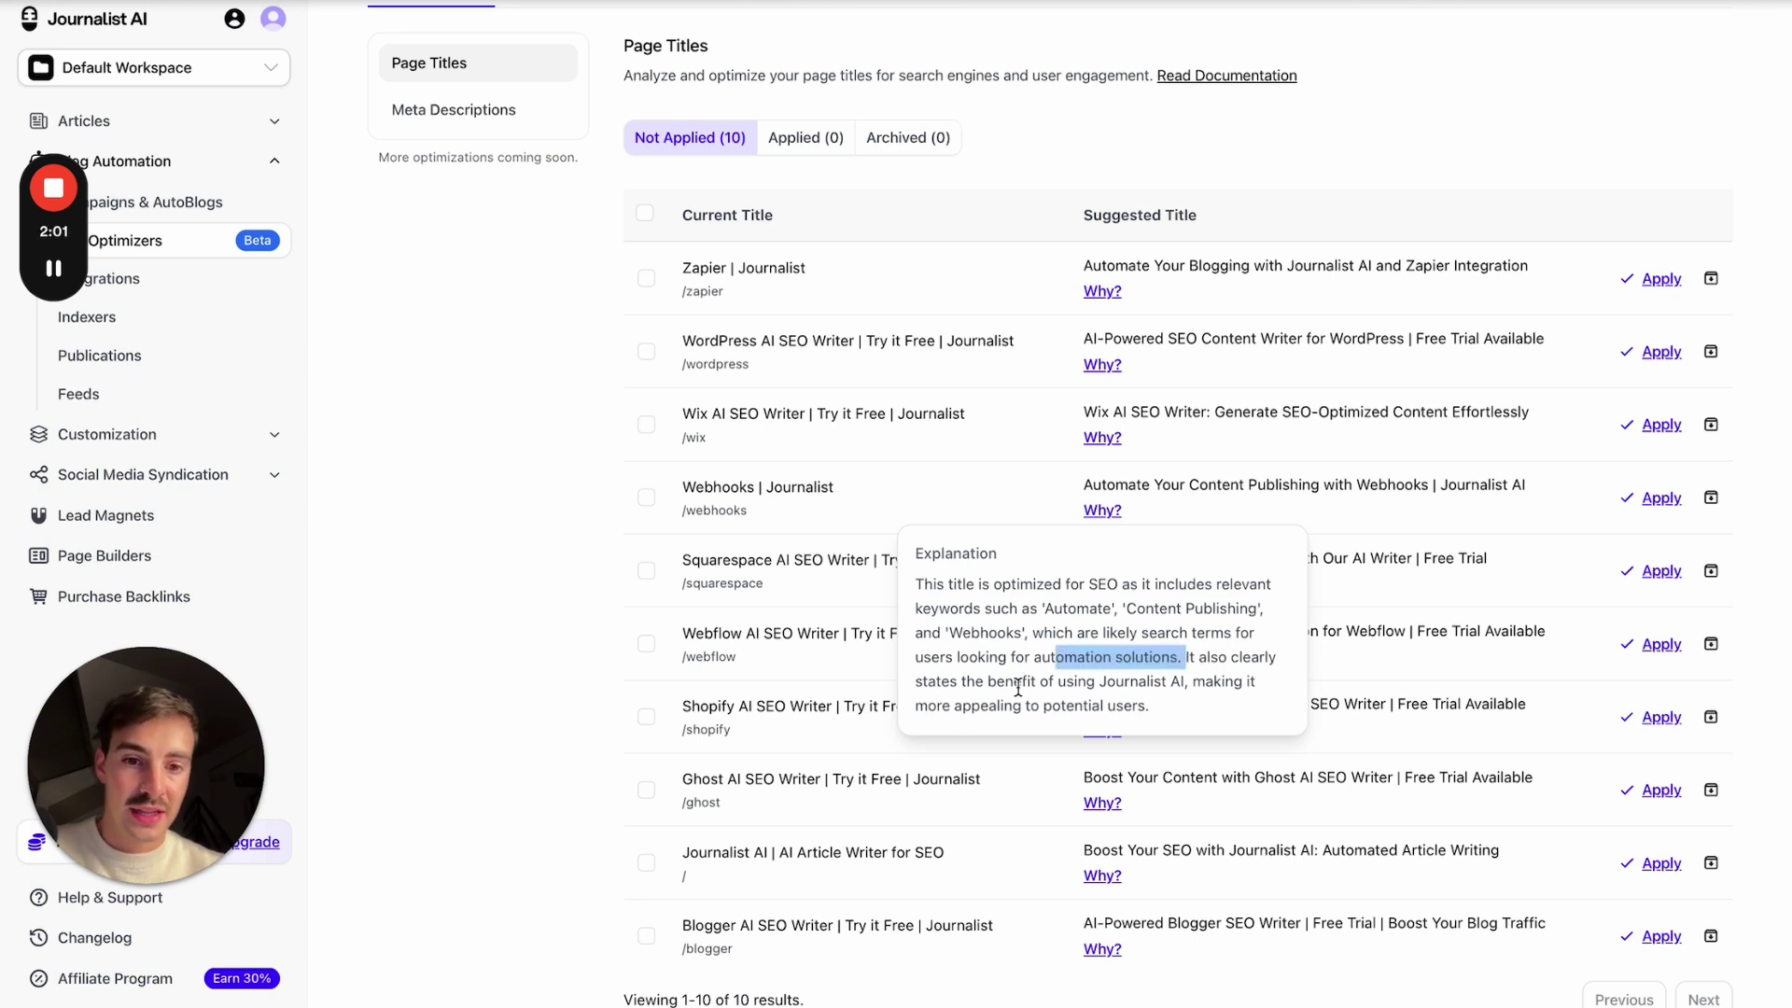
{"action": "left_click_drag", "start_coordinate": [1101, 682], "coordinate": [1001, 648]}
{"action": "left_click", "coordinate": [1040, 638]}
{"action": "scroll", "coordinate": [1041, 637], "scroll_direction": "down", "scroll_amount": 2}
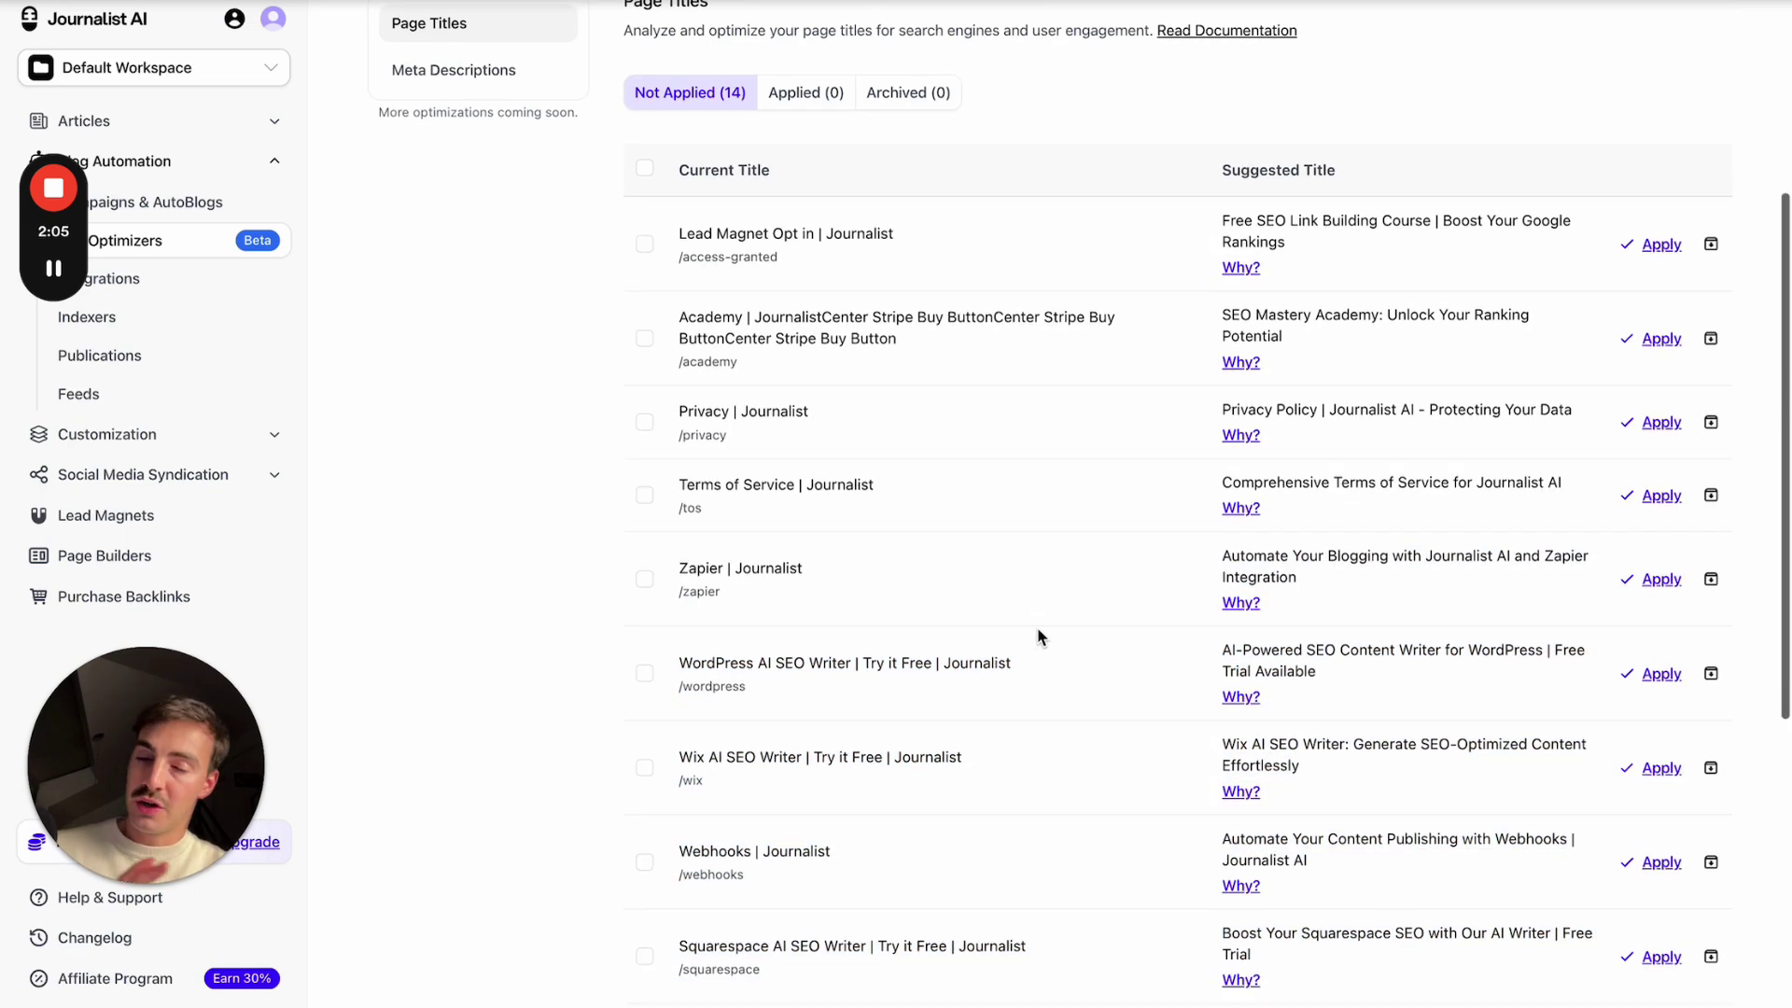
{"action": "scroll", "coordinate": [1040, 637], "scroll_direction": "down", "scroll_amount": 1}
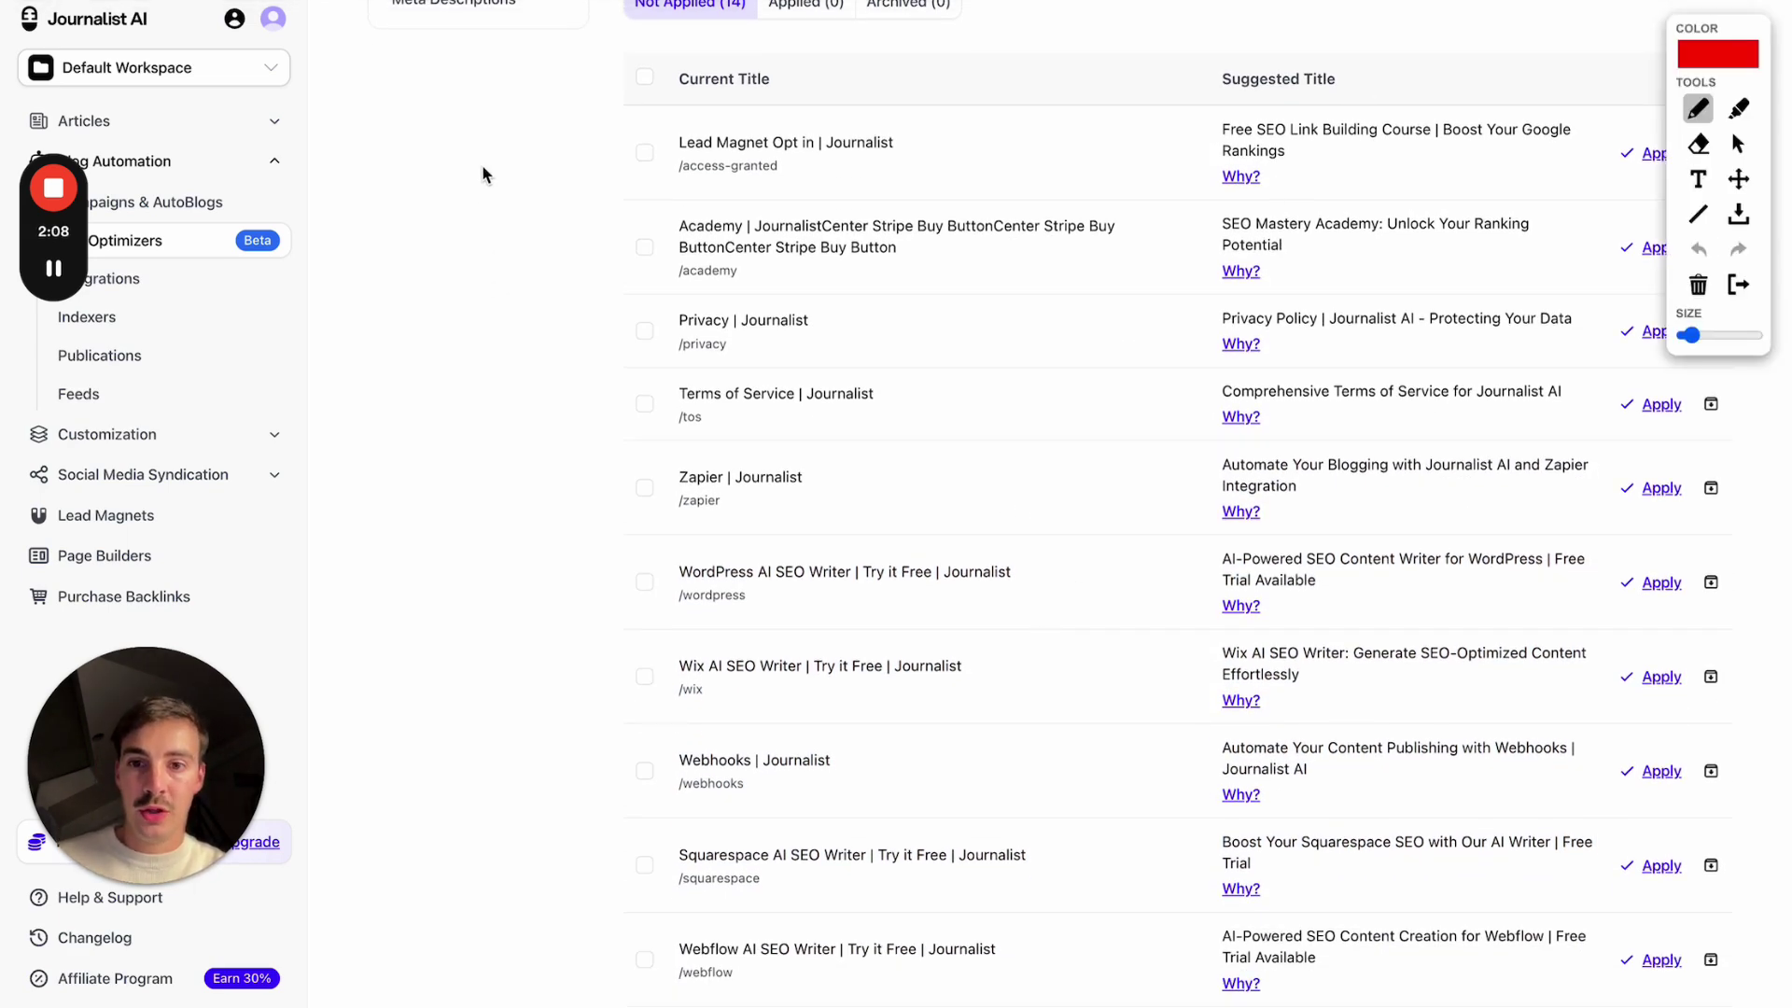
{"action": "mouse_move", "coordinate": [482, 144]}
{"action": "left_mouse_down"}
{"action": "mouse_move", "coordinate": [1120, 805]}
{"action": "mouse_move", "coordinate": [561, 70]}
{"action": "left_mouse_up"}
{"action": "mouse_move", "coordinate": [581, 120]}
{"action": "left_mouse_down"}
{"action": "mouse_move", "coordinate": [581, 147]}
{"action": "mouse_move", "coordinate": [602, 117]}
{"action": "left_mouse_up"}
{"action": "mouse_move", "coordinate": [560, 299]}
{"action": "left_mouse_down"}
{"action": "mouse_move", "coordinate": [560, 346]}
{"action": "mouse_move", "coordinate": [875, 344]}
{"action": "left_mouse_up"}
{"action": "mouse_move", "coordinate": [546, 424]}
{"action": "left_mouse_down"}
{"action": "mouse_move", "coordinate": [566, 466]}
{"action": "mouse_move", "coordinate": [924, 464]}
{"action": "left_mouse_up"}
{"action": "mouse_move", "coordinate": [528, 569]}
{"action": "left_mouse_down"}
{"action": "mouse_move", "coordinate": [597, 589]}
{"action": "mouse_move", "coordinate": [512, 608]}
{"action": "left_mouse_up"}
{"action": "left_click", "coordinate": [632, 608]}
{"action": "left_click_drag", "start_coordinate": [668, 598], "coordinate": [1108, 597]}
{"action": "left_click_drag", "start_coordinate": [1325, 326], "coordinate": [999, 317]}
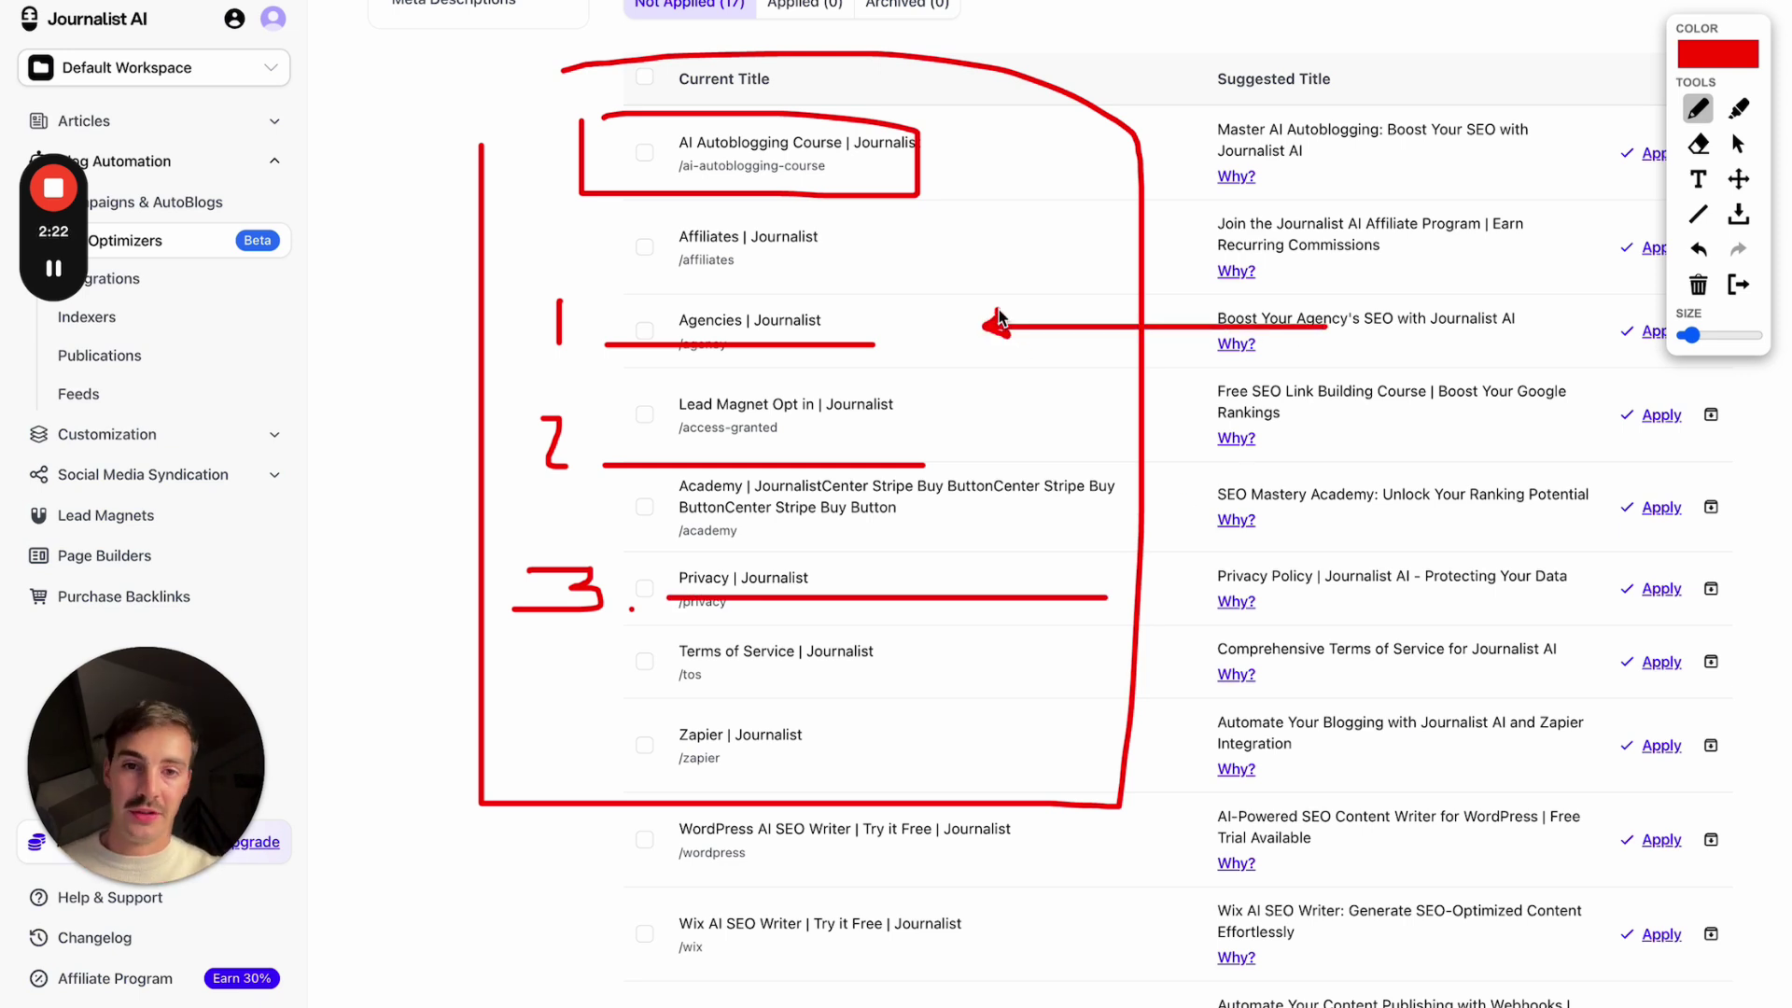
{"action": "mouse_move", "coordinate": [501, 395]}
{"action": "left_mouse_down"}
{"action": "mouse_move", "coordinate": [928, 397]}
{"action": "mouse_move", "coordinate": [1003, 523]}
{"action": "mouse_move", "coordinate": [565, 516]}
{"action": "mouse_move", "coordinate": [439, 392]}
{"action": "mouse_move", "coordinate": [502, 397]}
{"action": "left_mouse_up"}
{"action": "left_click_drag", "start_coordinate": [386, 172], "coordinate": [639, 172]}
{"action": "mouse_move", "coordinate": [606, 413]}
{"action": "left_mouse_down"}
{"action": "mouse_move", "coordinate": [803, 417]}
{"action": "mouse_move", "coordinate": [756, 418]}
{"action": "left_mouse_up"}
{"action": "mouse_move", "coordinate": [615, 458]}
{"action": "left_mouse_down"}
{"action": "mouse_move", "coordinate": [835, 493]}
{"action": "mouse_move", "coordinate": [922, 480]}
{"action": "left_mouse_up"}
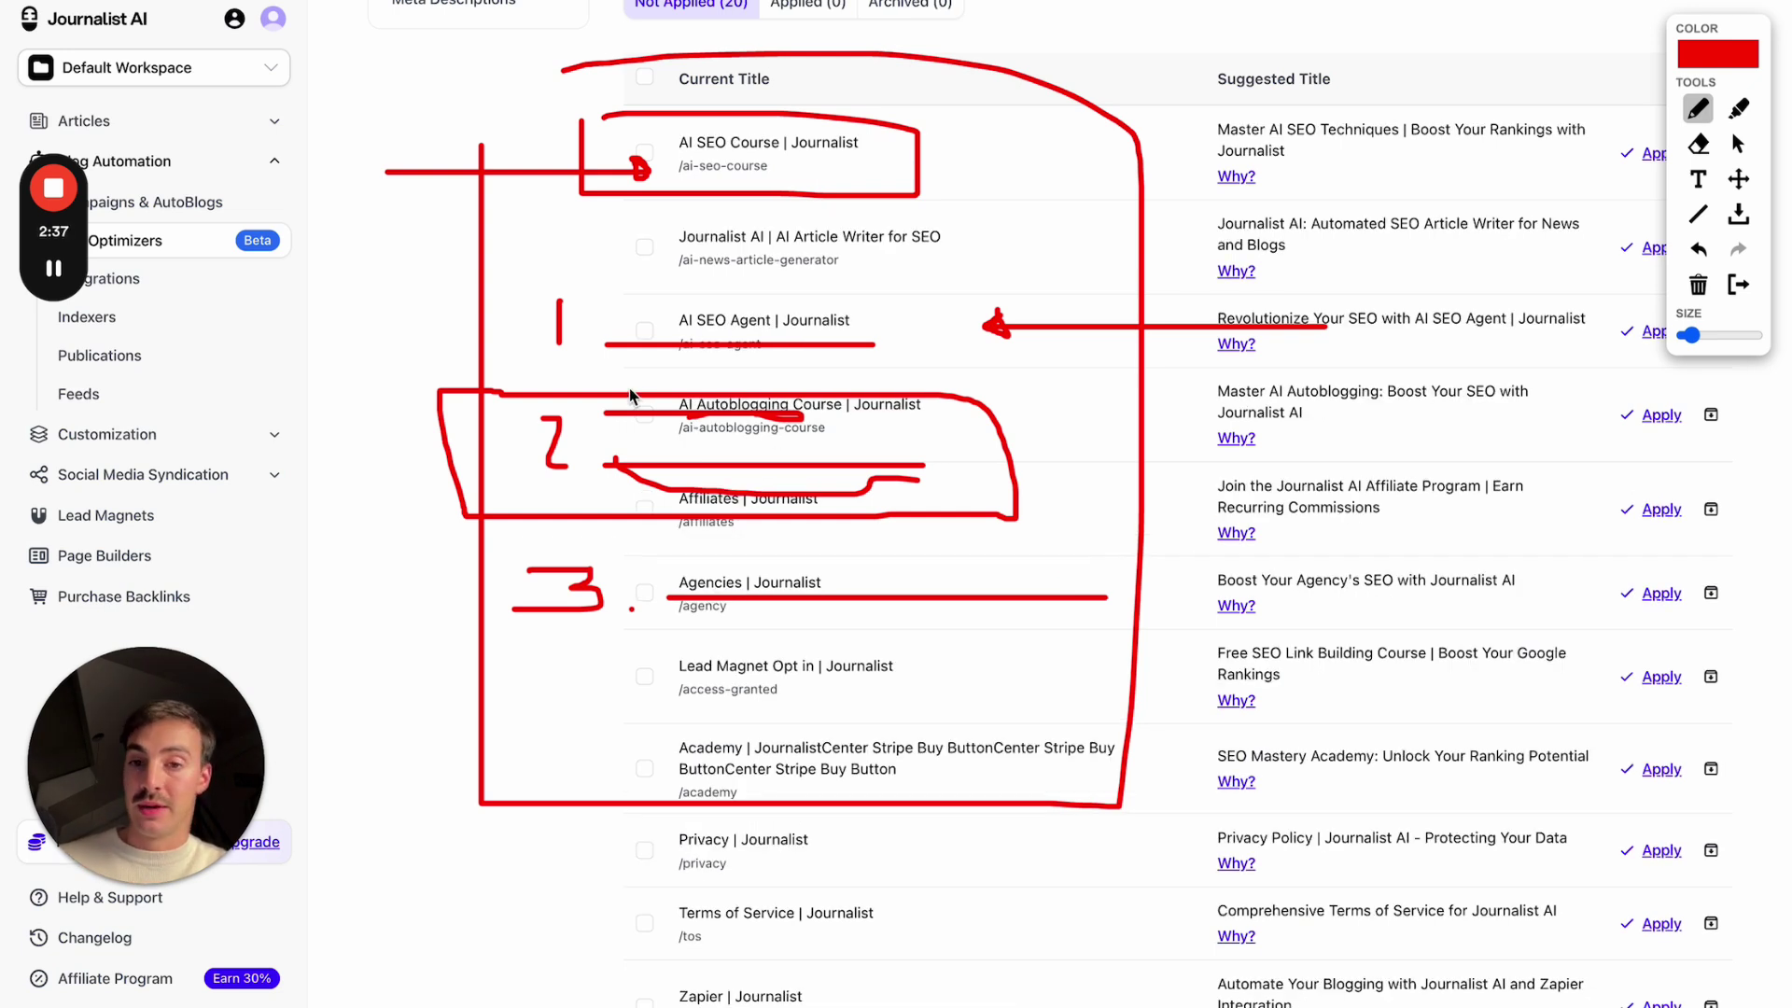
{"action": "mouse_move", "coordinate": [539, 325]}
{"action": "left_mouse_down"}
{"action": "mouse_move", "coordinate": [436, 586]}
{"action": "mouse_move", "coordinate": [504, 707]}
{"action": "left_mouse_up"}
{"action": "left_click_drag", "start_coordinate": [504, 492], "coordinate": [516, 291]}
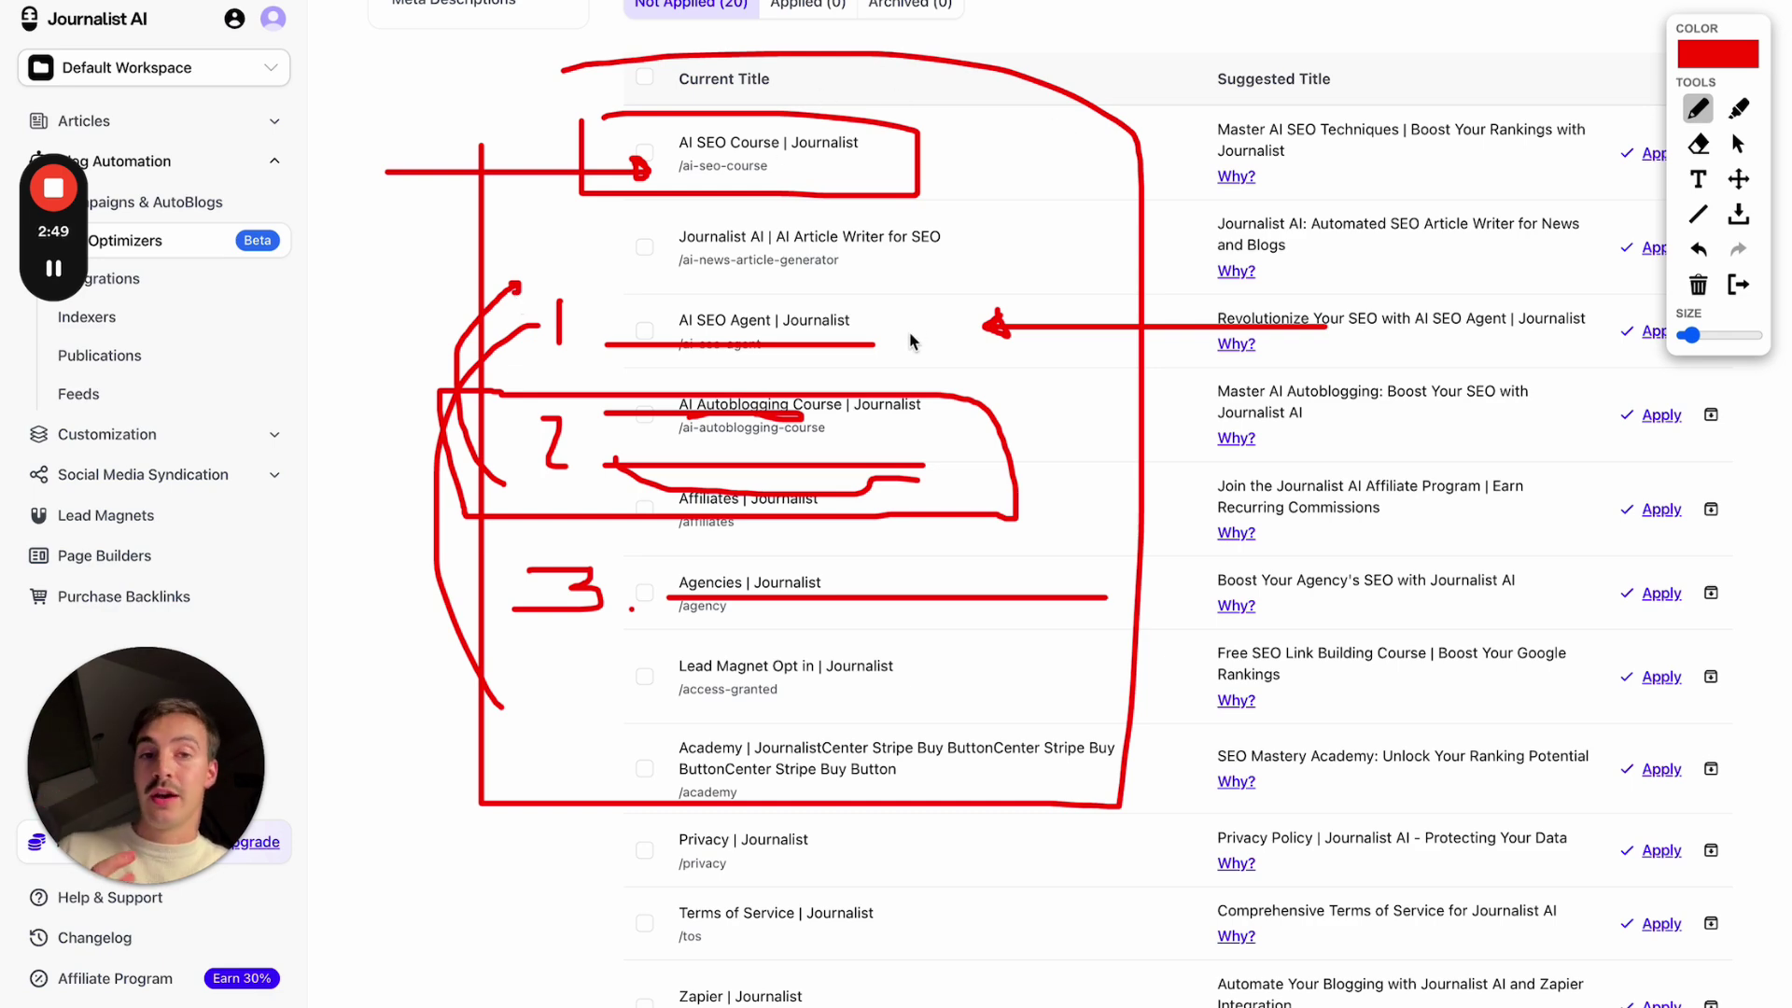
- Clear the screen annotations and highlight the first suggested page title for review
{"action": "left_click", "coordinate": [1737, 283]}
{"action": "scroll", "coordinate": [1174, 376], "scroll_direction": "up", "scroll_amount": 5}
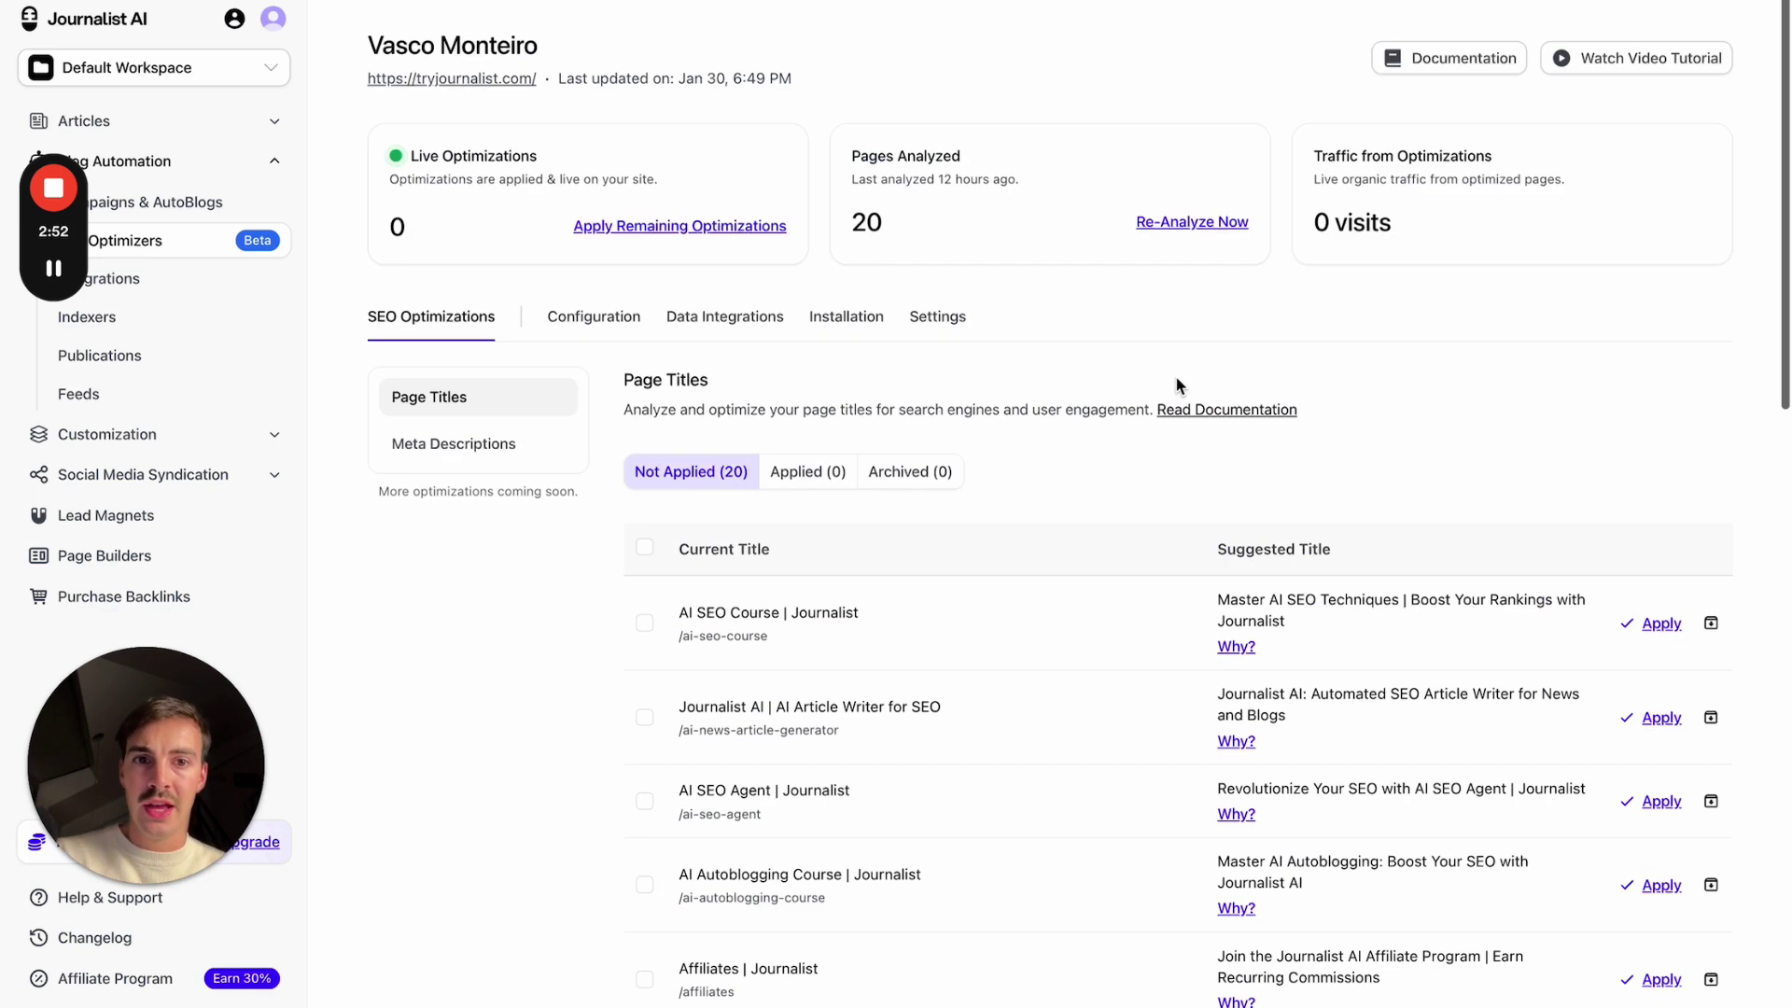
{"action": "scroll", "coordinate": [901, 247], "scroll_direction": "down", "scroll_amount": 2}
{"action": "scroll", "coordinate": [840, 280], "scroll_direction": "up", "scroll_amount": 2}
{"action": "scroll", "coordinate": [594, 357], "scroll_direction": "down", "scroll_amount": 1}
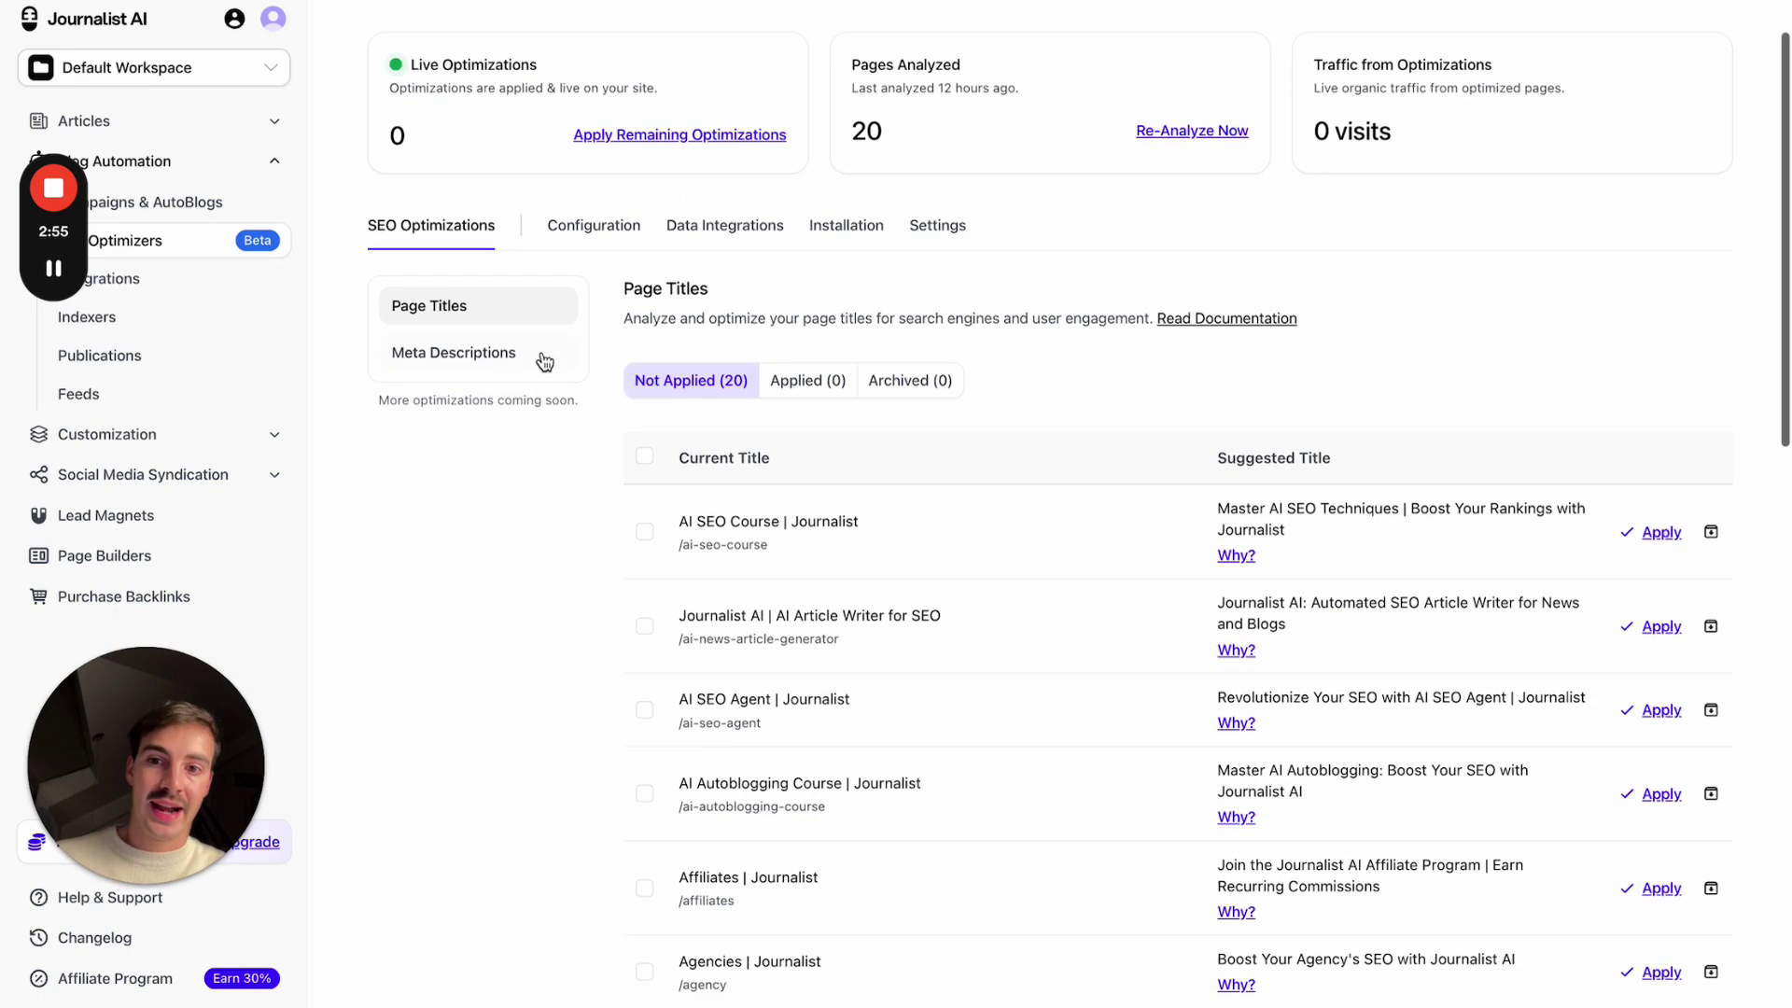
{"action": "scroll", "coordinate": [713, 417], "scroll_direction": "down", "scroll_amount": 3}
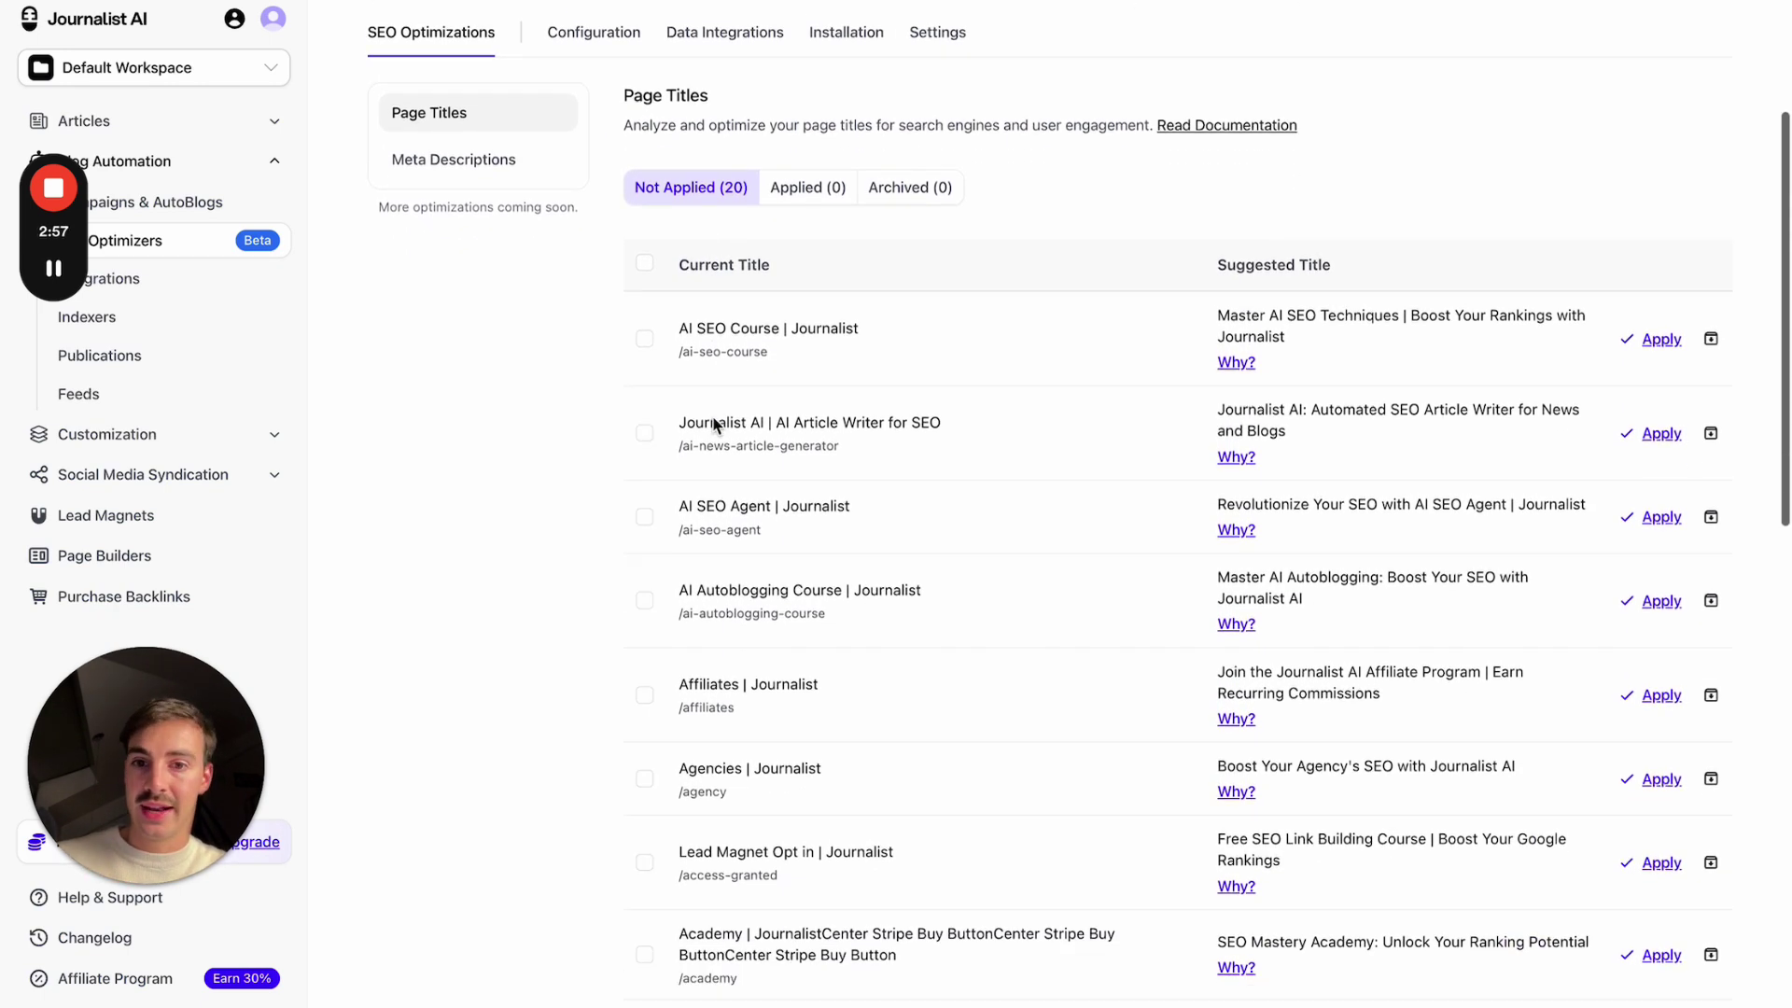
{"action": "left_click_drag", "start_coordinate": [679, 258], "coordinate": [889, 260]}
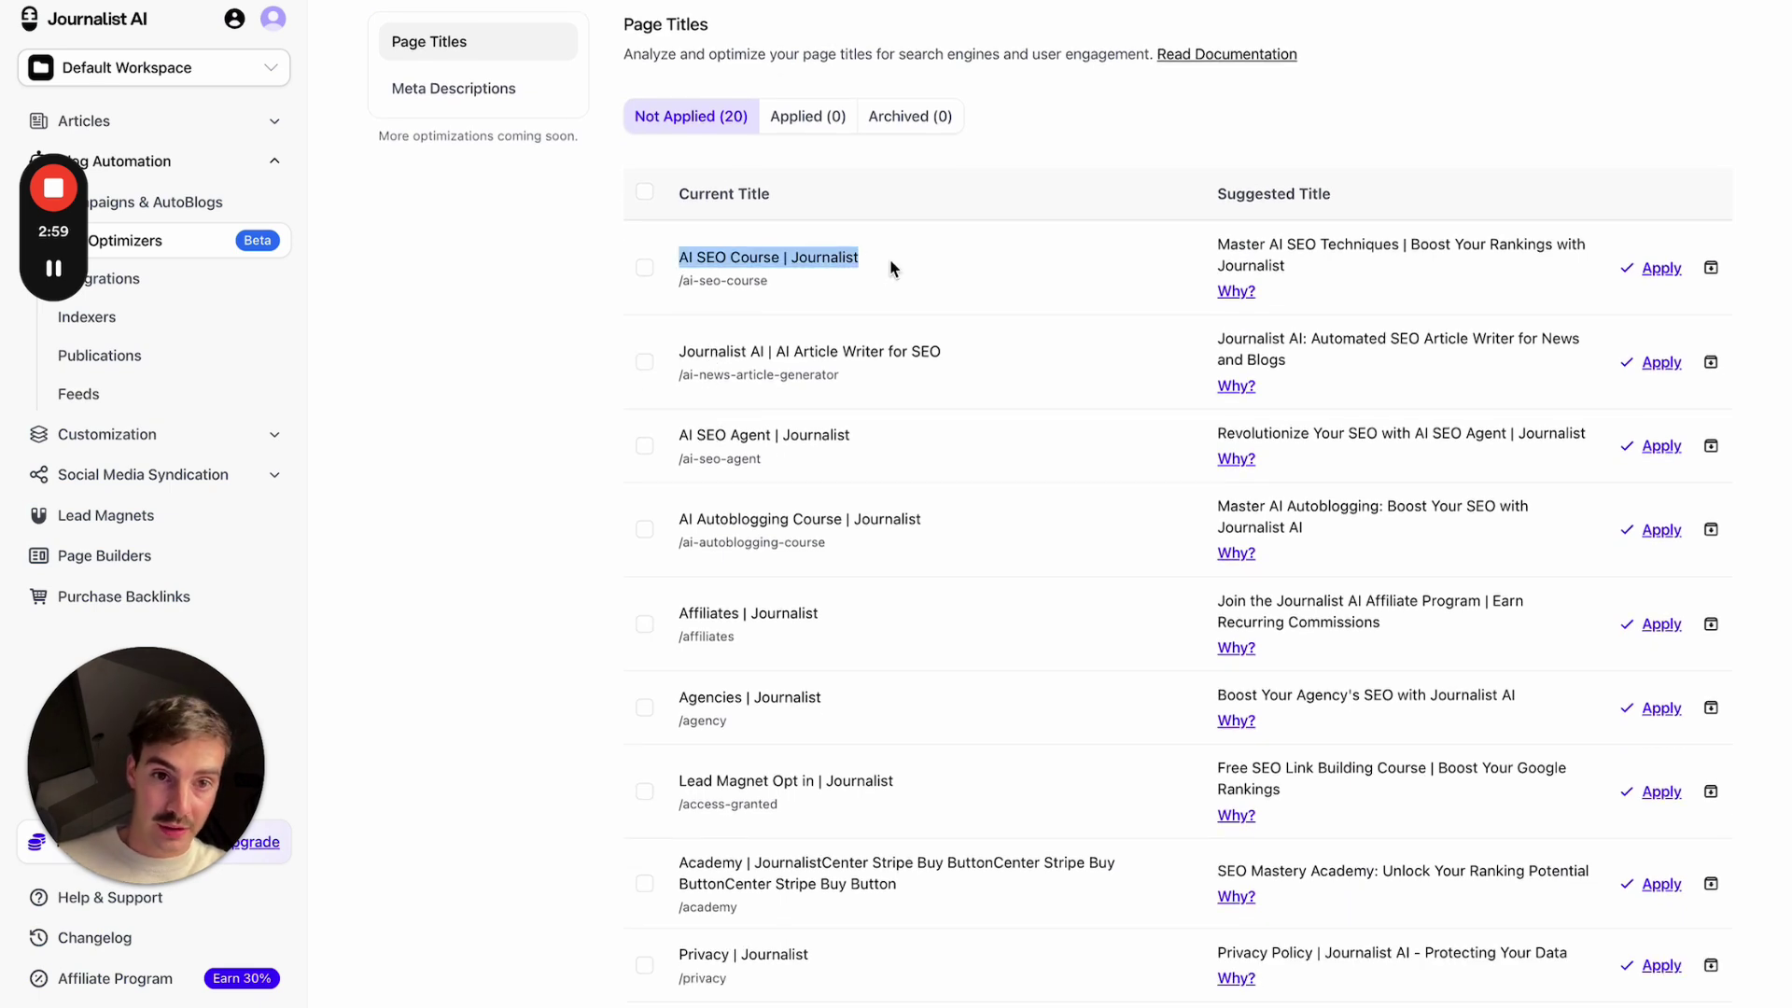
{"action": "left_click_drag", "start_coordinate": [1215, 248], "coordinate": [1533, 245]}
{"action": "left_click", "coordinate": [1533, 245]}
- Select and then deselect all 20 suggested titles with the header checkbox
{"action": "mouse_move", "coordinate": [1239, 559]}
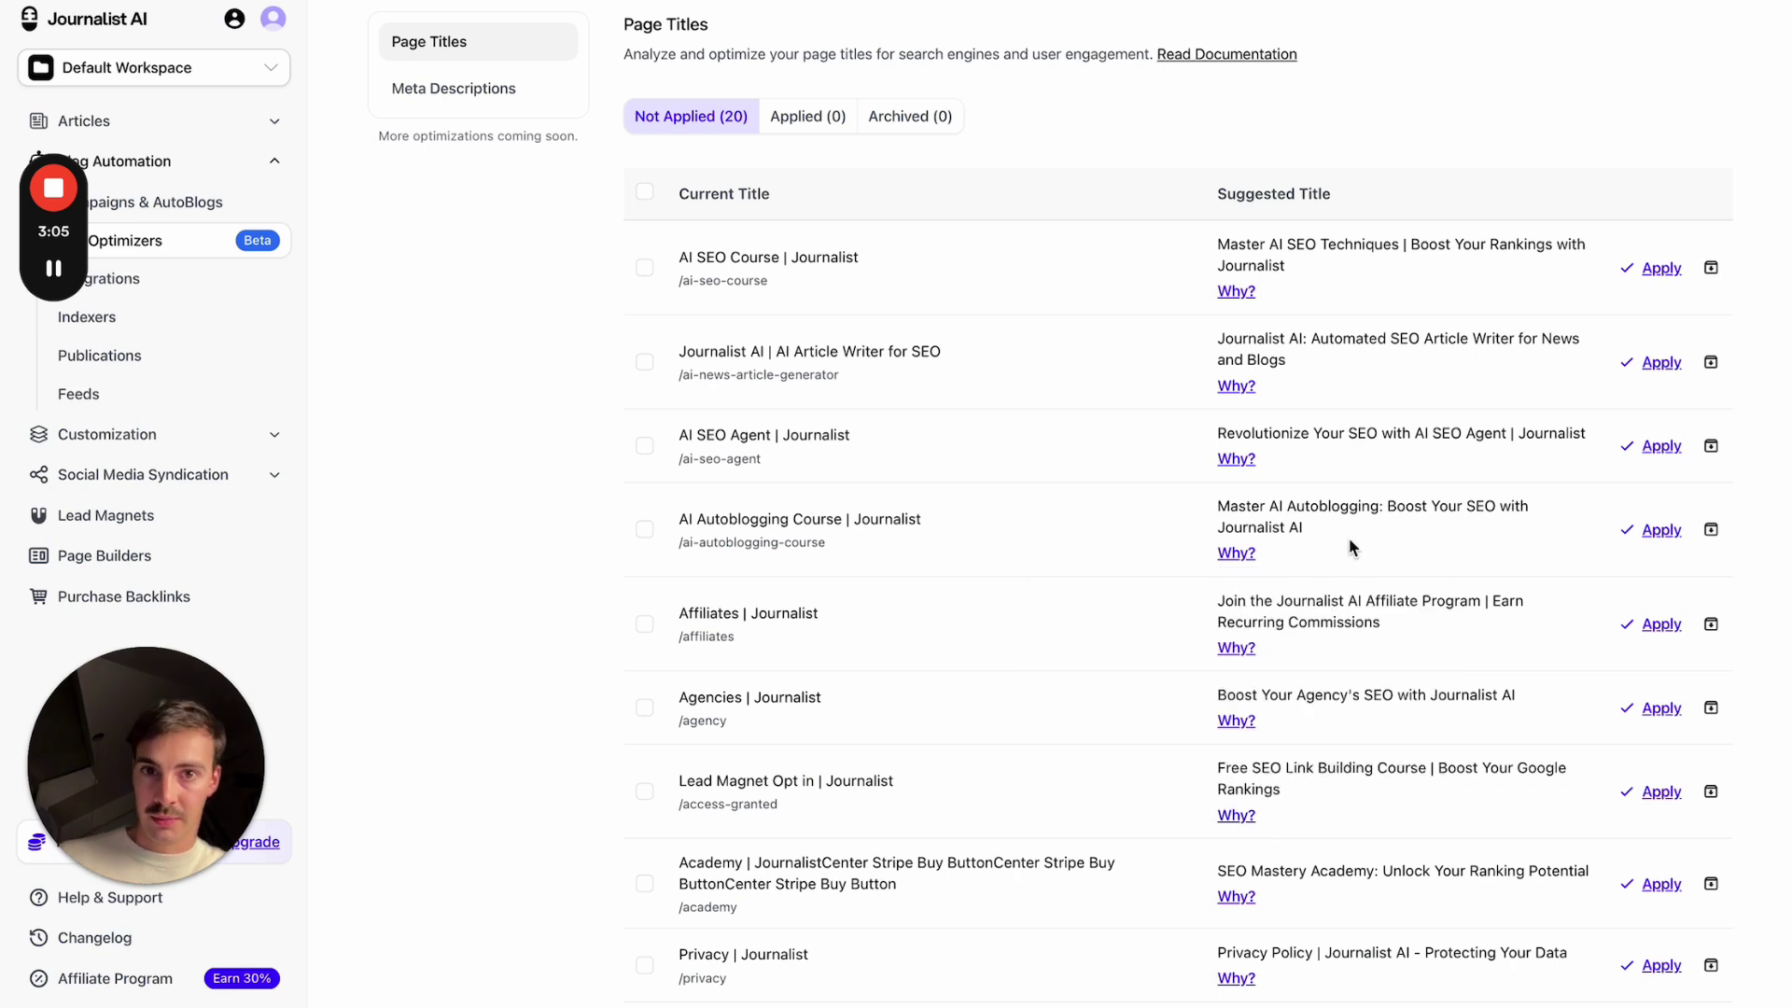
{"action": "scroll", "coordinate": [1351, 546], "scroll_direction": "down", "scroll_amount": 1}
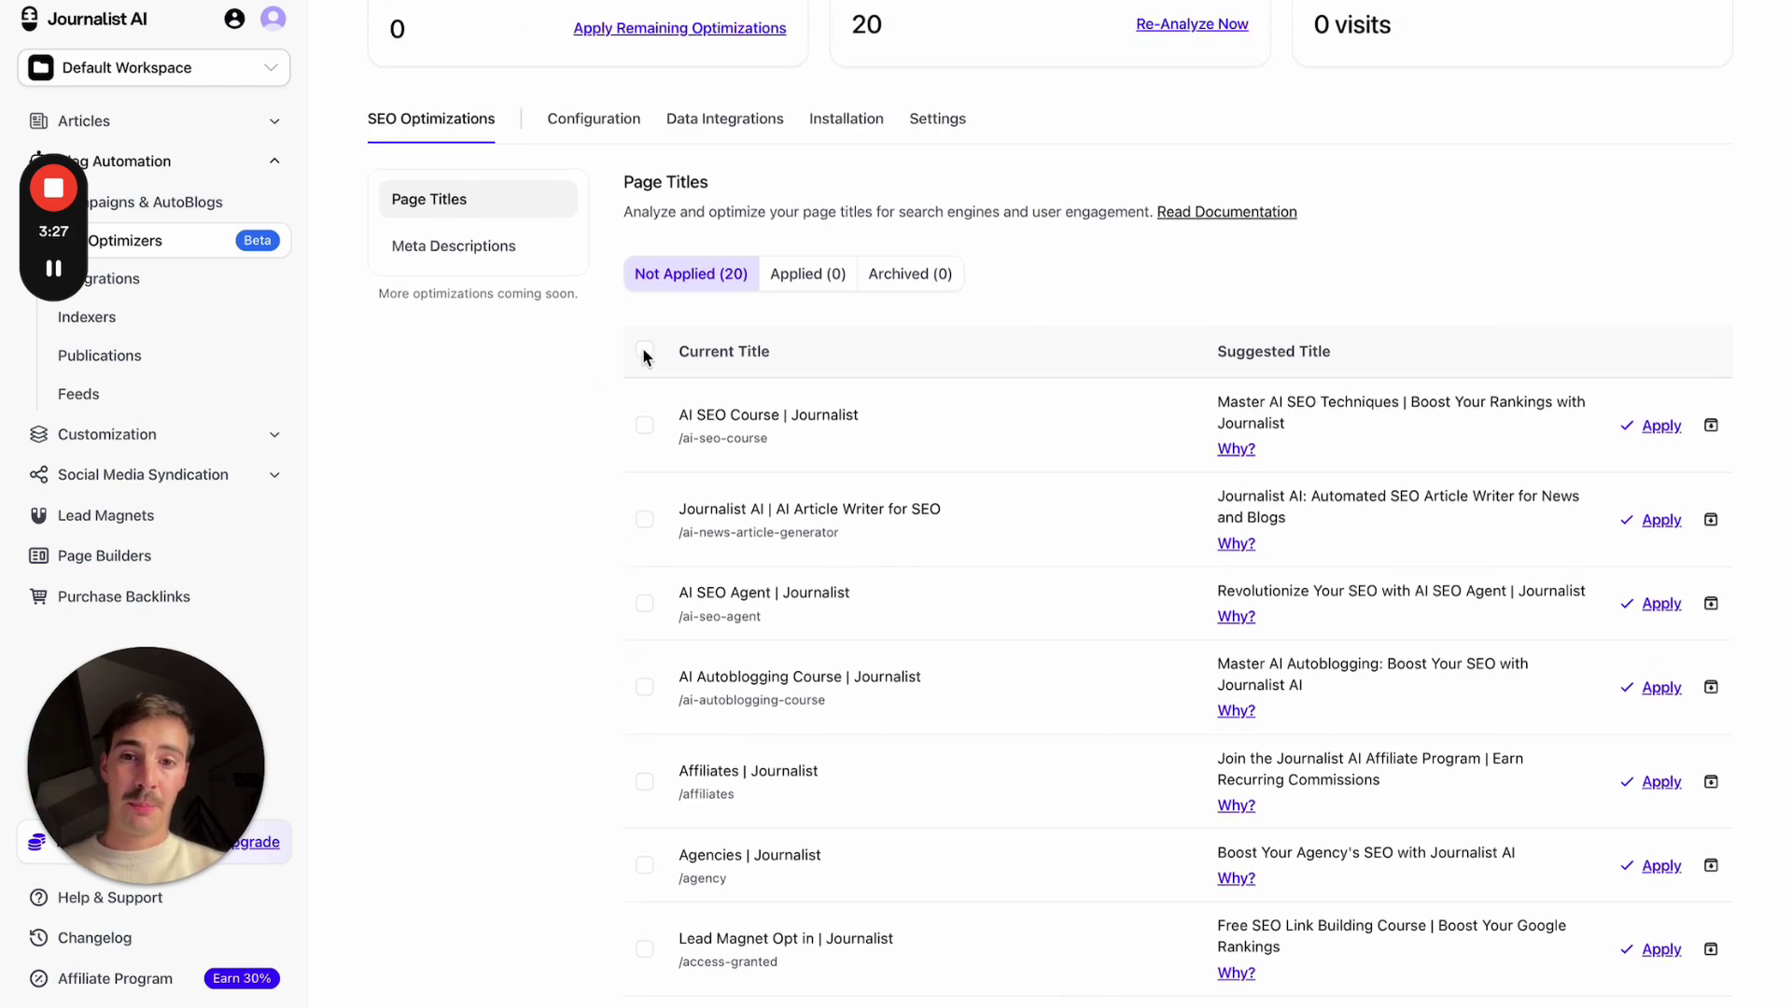
{"action": "left_click", "coordinate": [644, 351]}
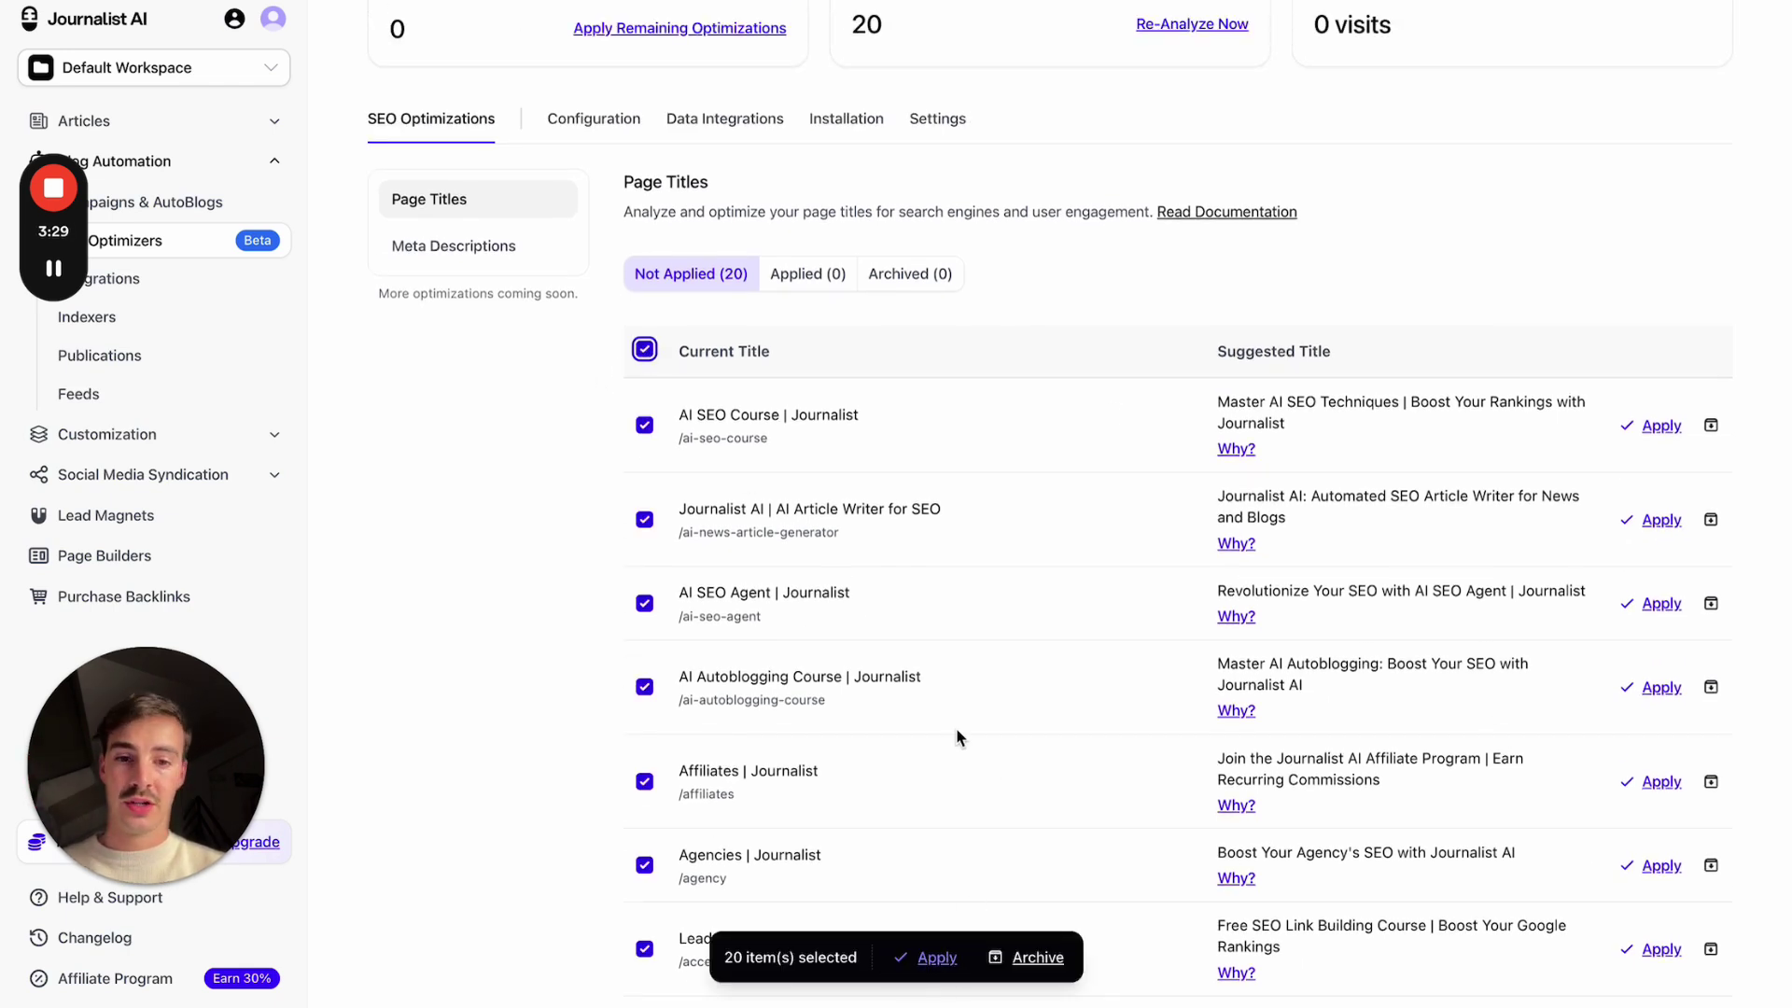
{"action": "left_click", "coordinate": [657, 347]}
{"action": "scroll", "coordinate": [843, 308], "scroll_direction": "up", "scroll_amount": 1}
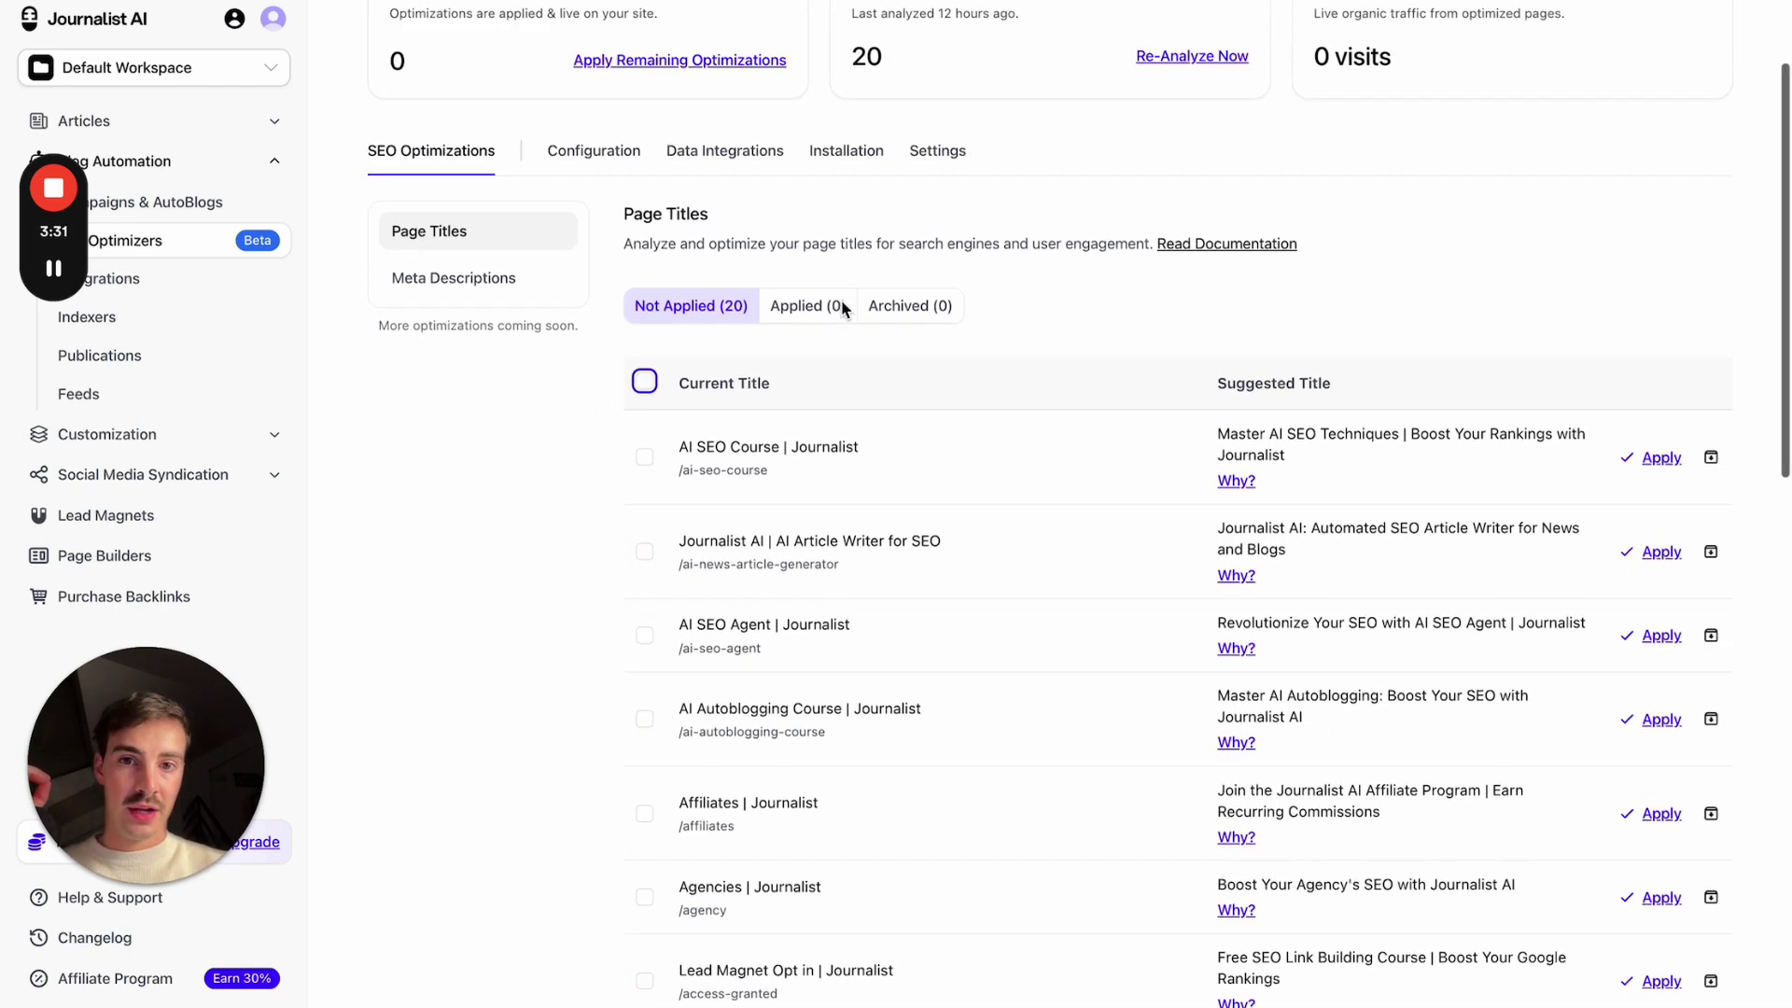
{"action": "left_click", "coordinate": [481, 295]}
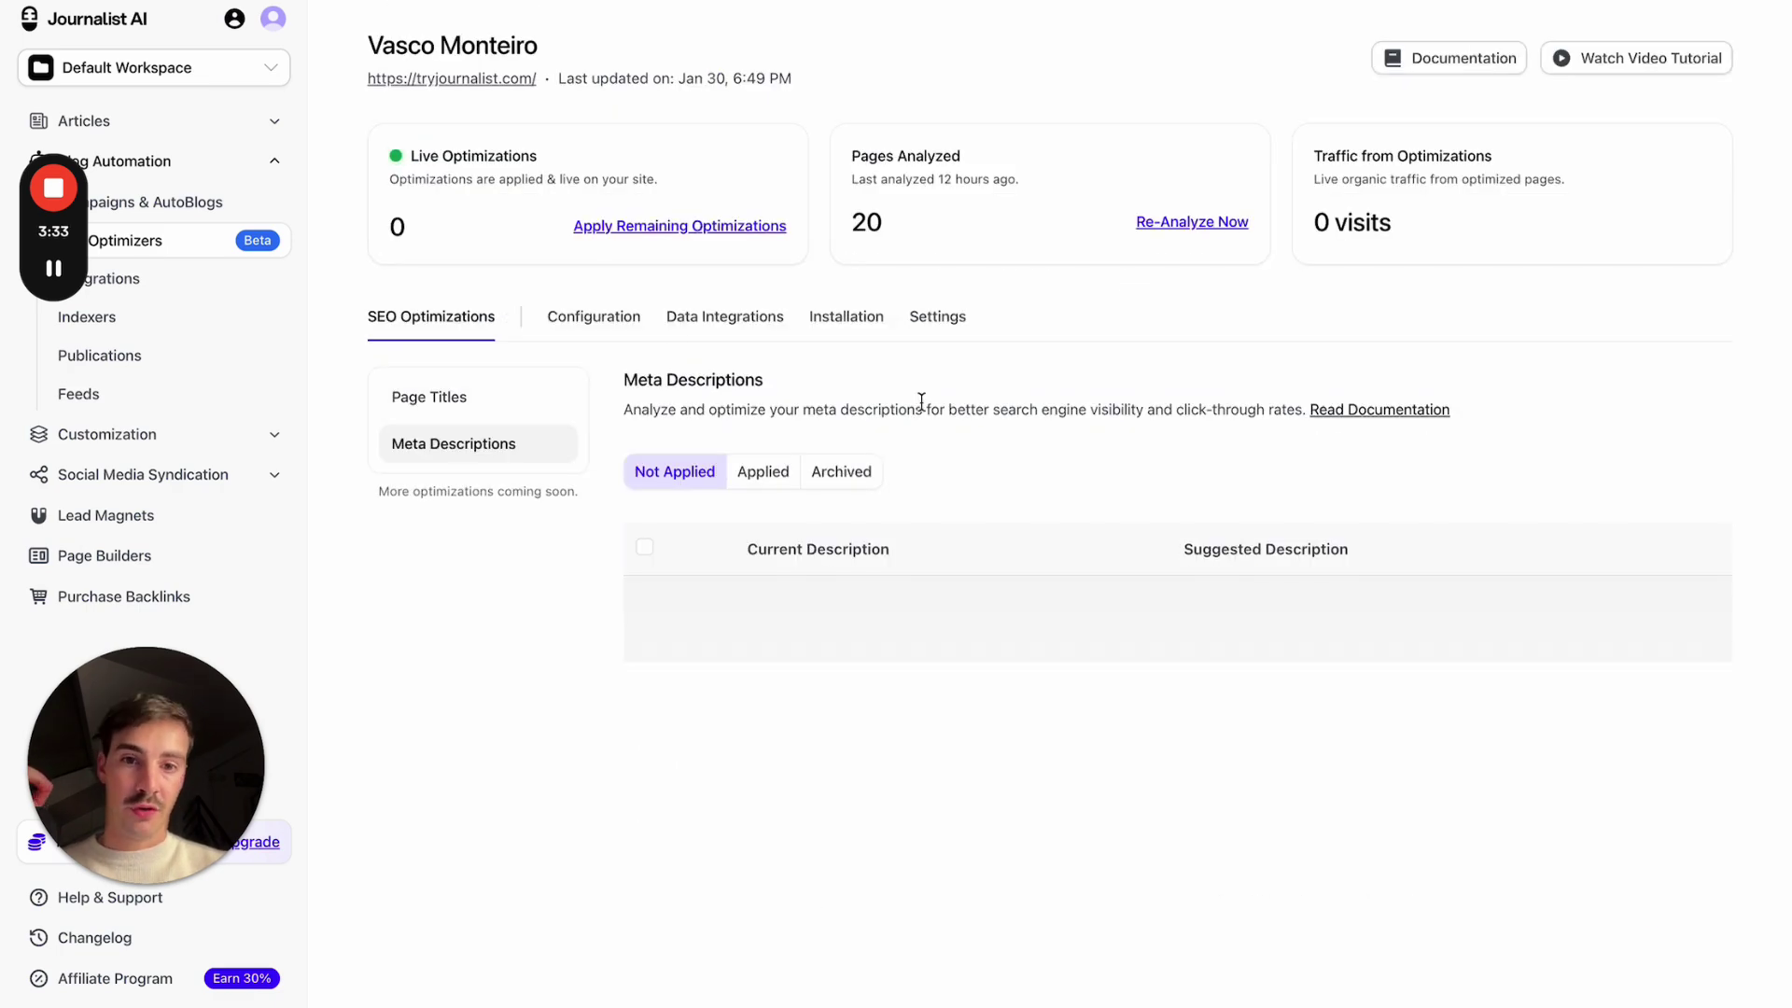
{"action": "scroll", "coordinate": [921, 412], "scroll_direction": "down", "scroll_amount": 3}
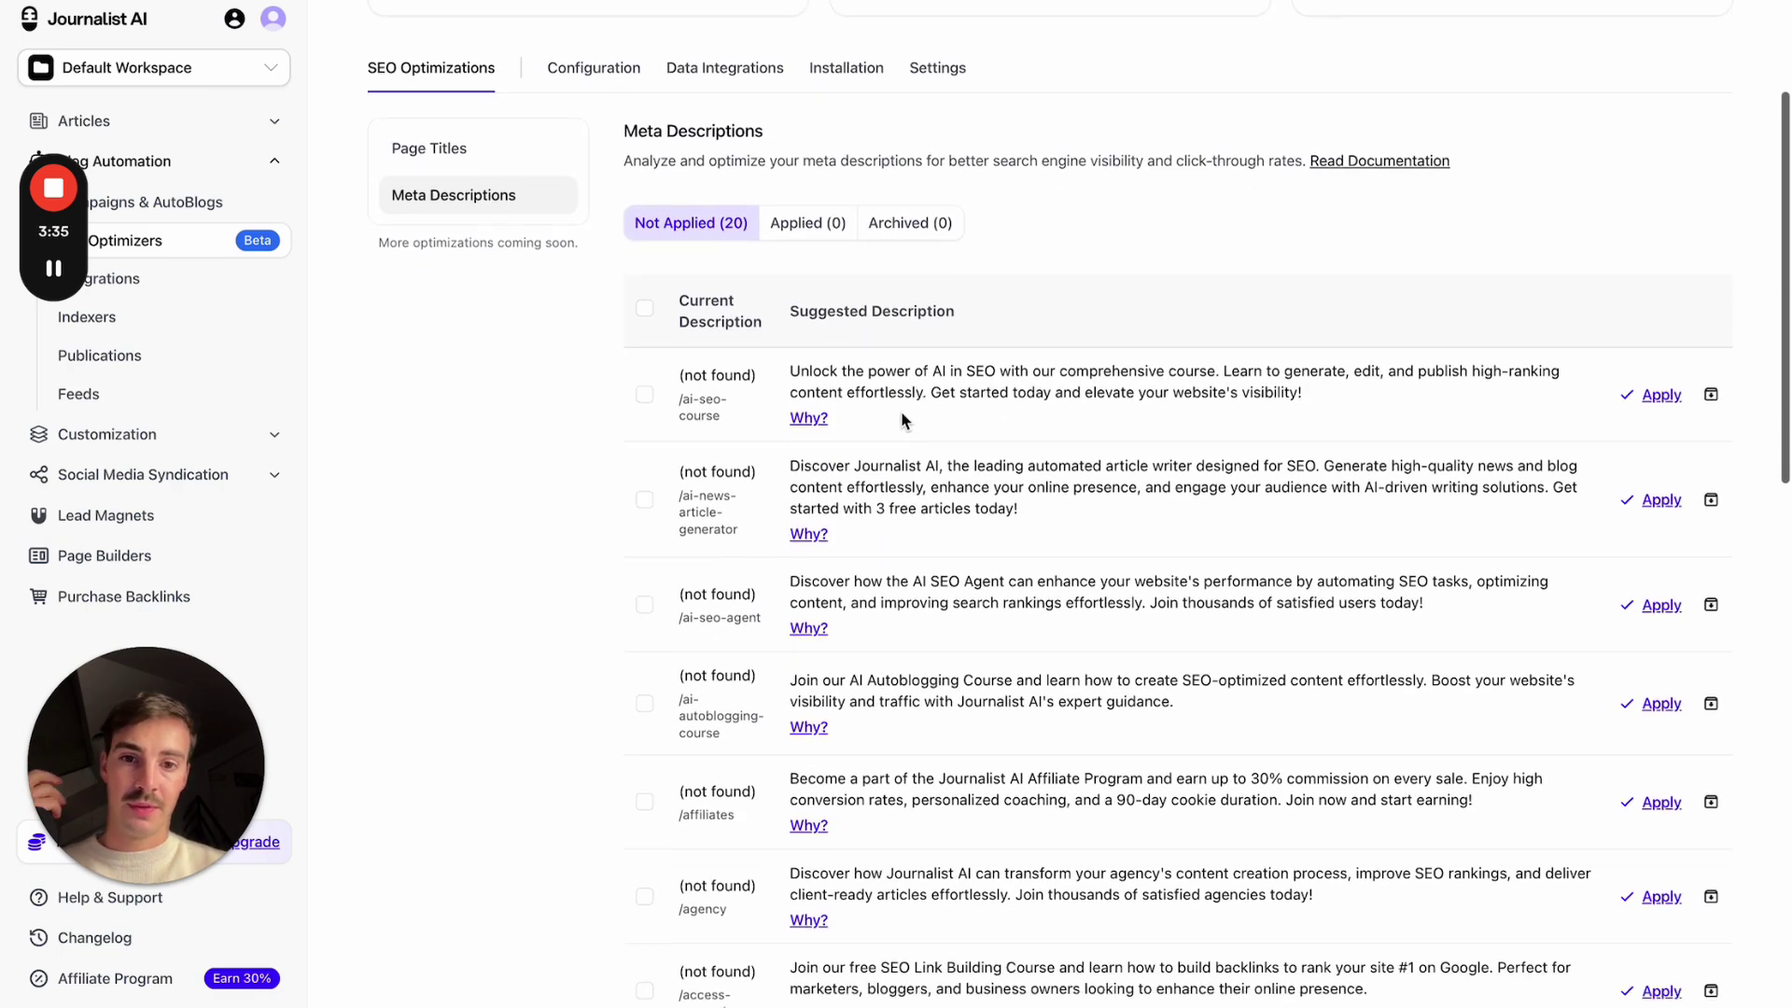
{"action": "scroll", "coordinate": [824, 425], "scroll_direction": "down", "scroll_amount": 1}
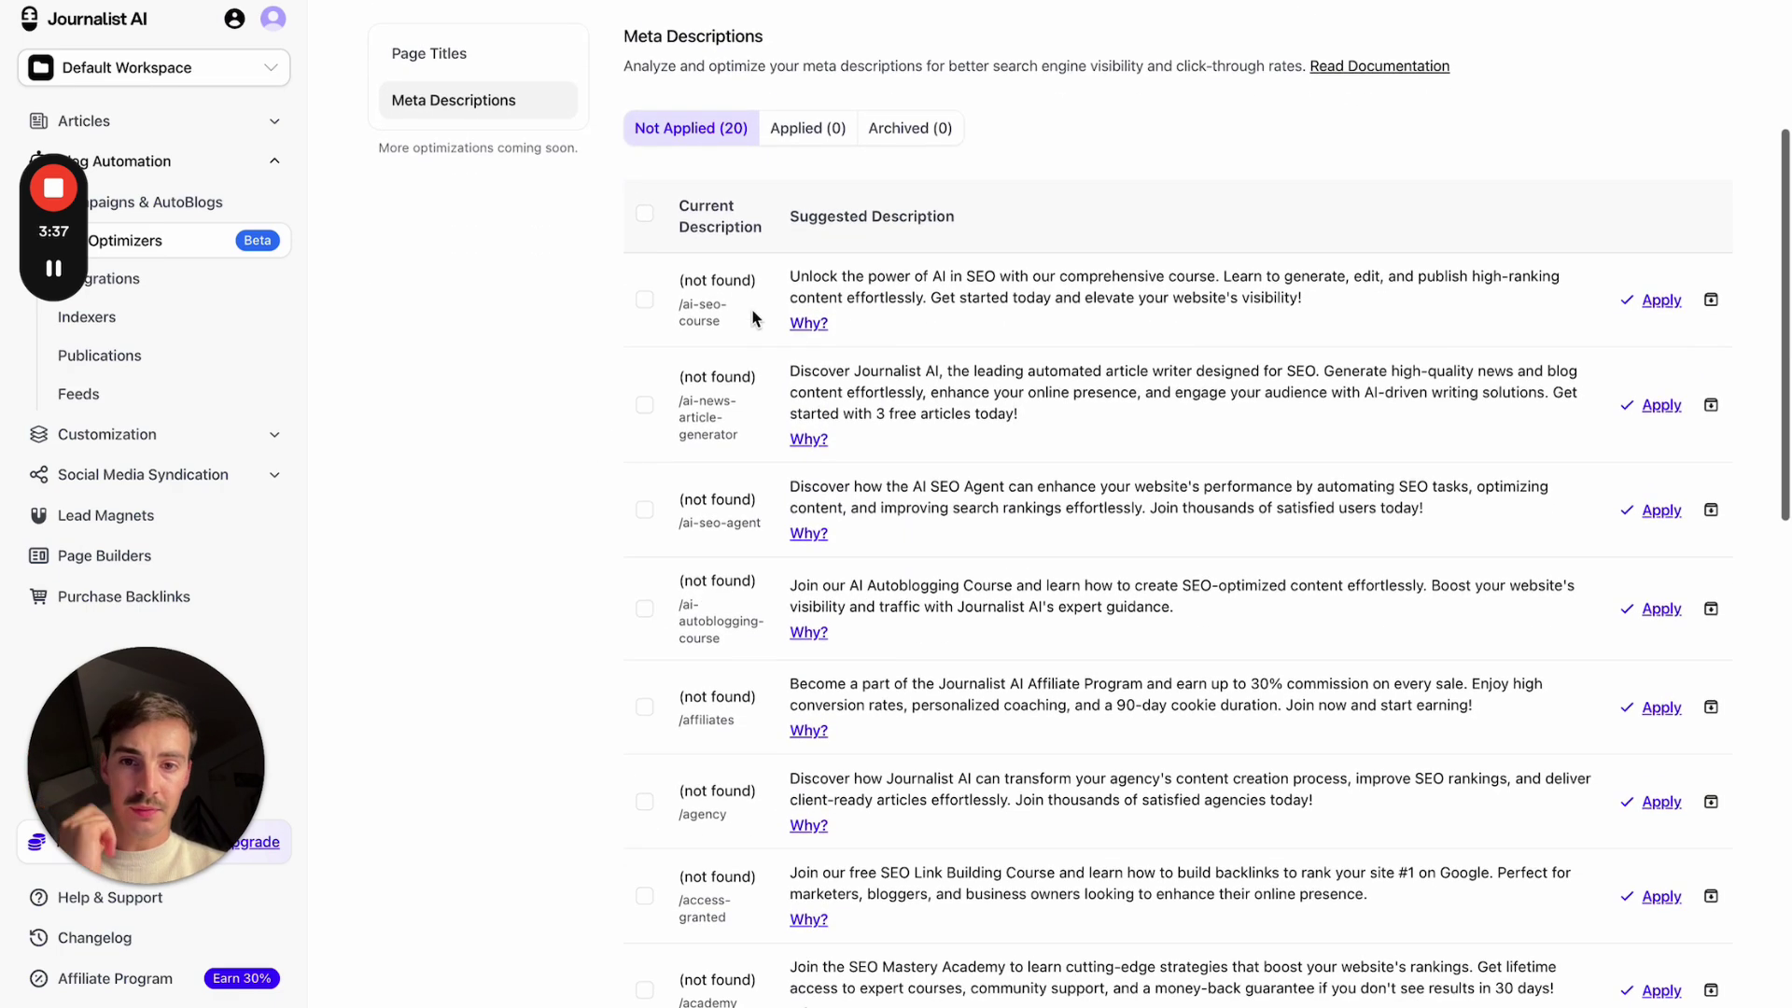
{"action": "left_click_drag", "start_coordinate": [724, 333], "coordinate": [1307, 322]}
{"action": "left_click", "coordinate": [1031, 283]}
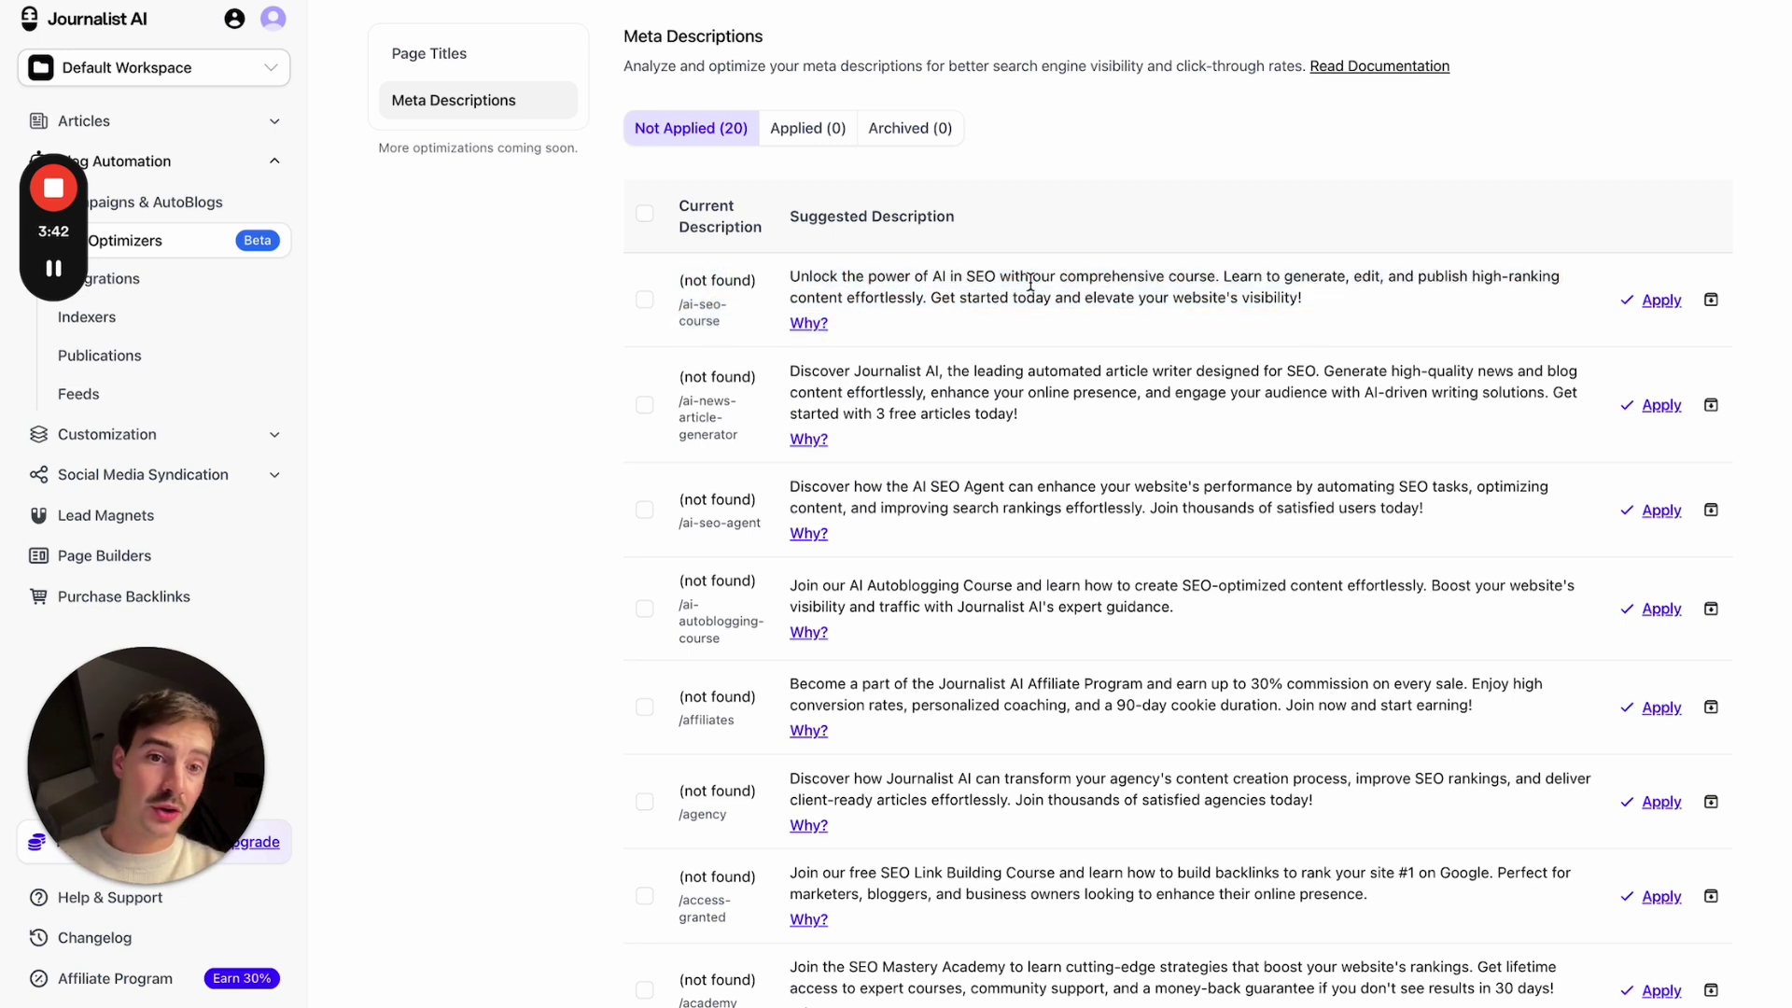
{"action": "left_click", "coordinate": [801, 324]}
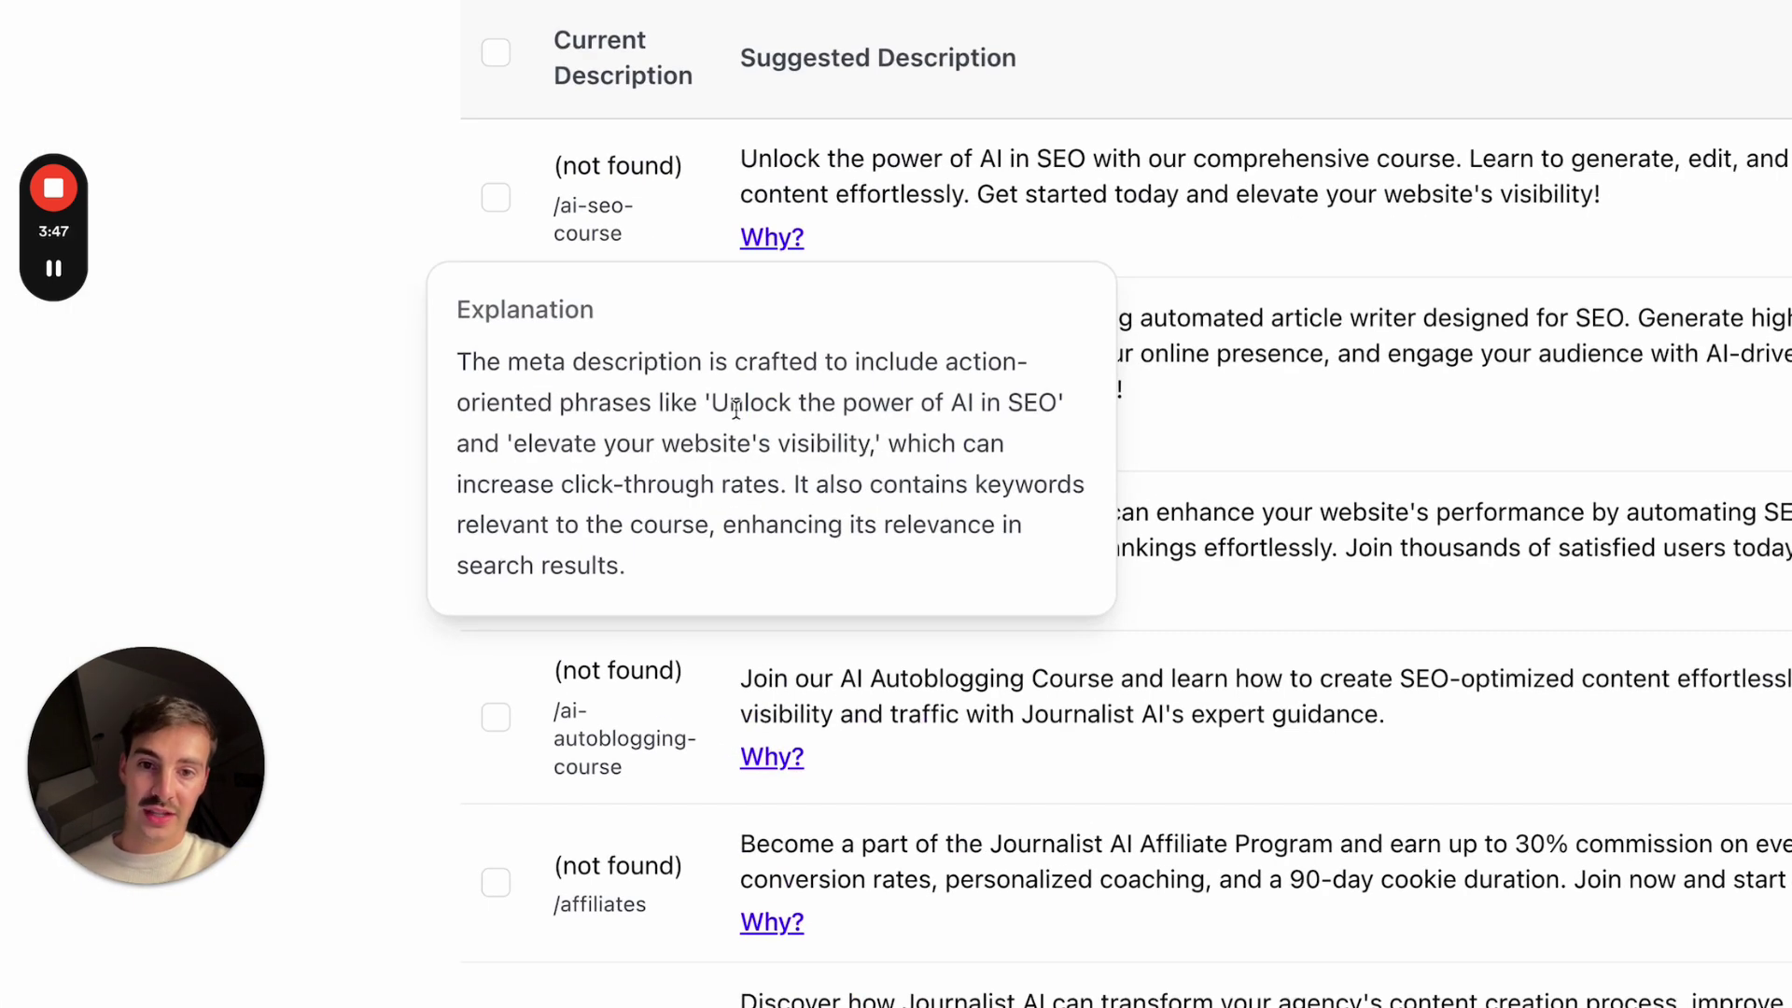
{"action": "left_click_drag", "start_coordinate": [711, 403], "coordinate": [1069, 416]}
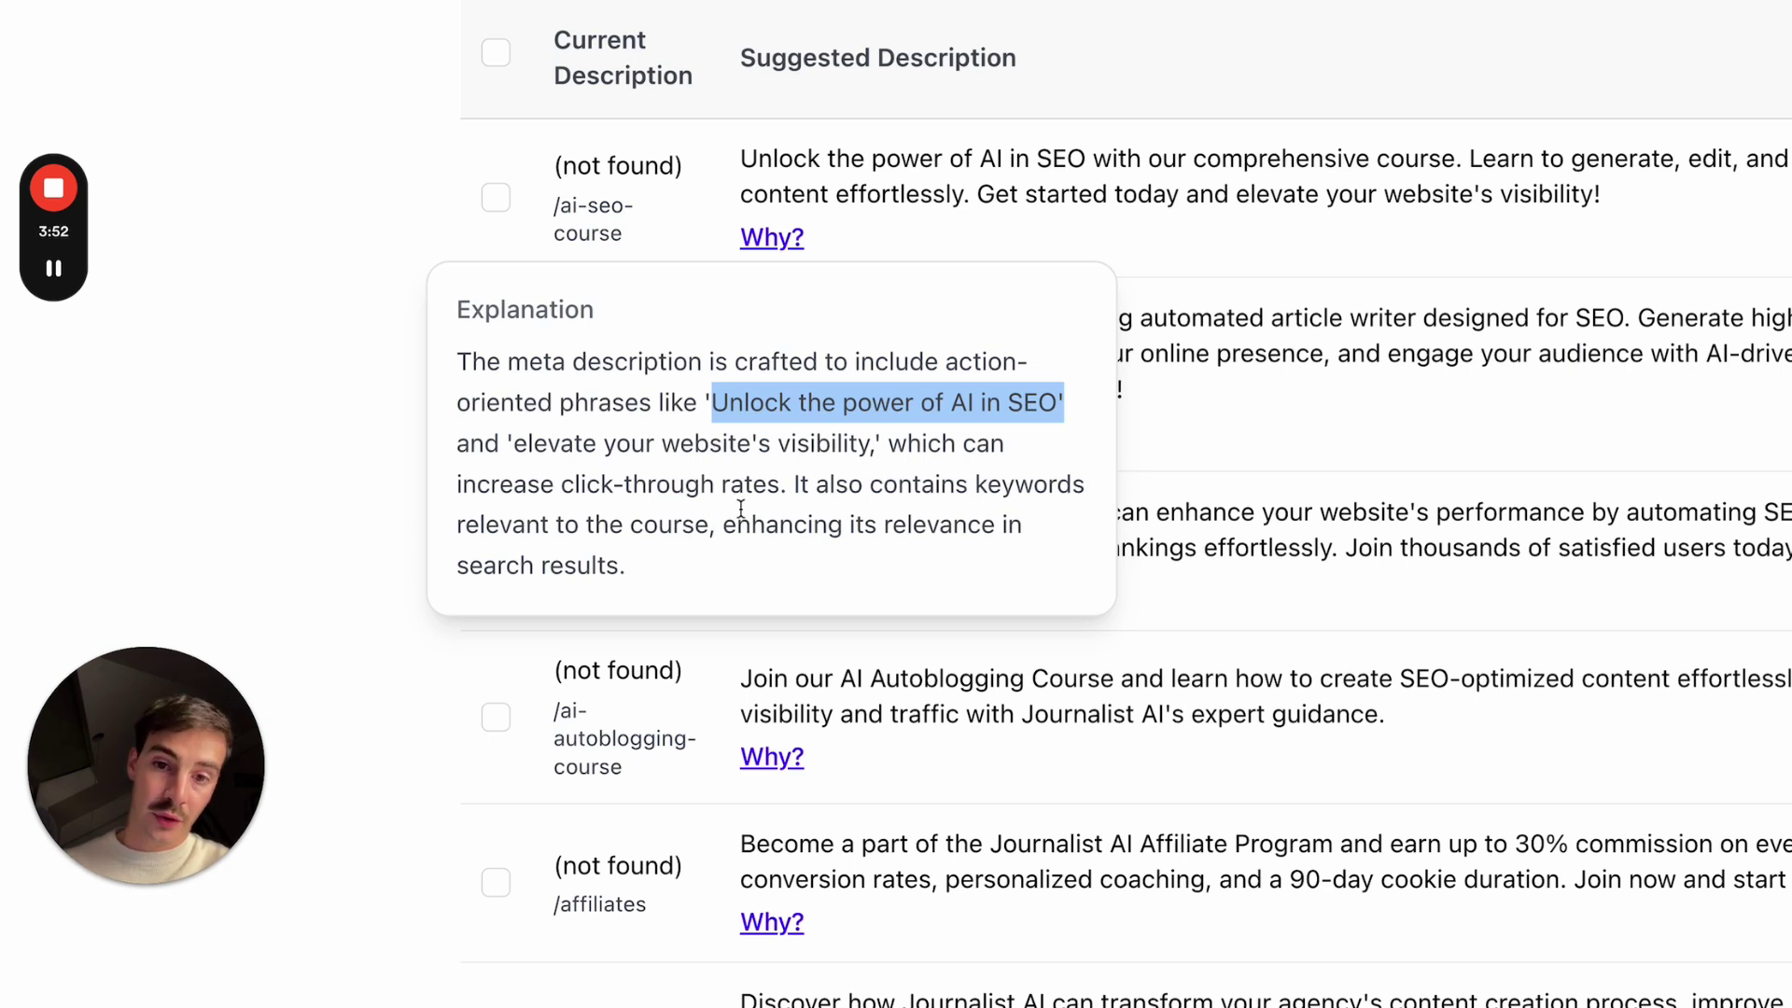
{"action": "left_click_drag", "start_coordinate": [765, 497], "coordinate": [525, 497]}
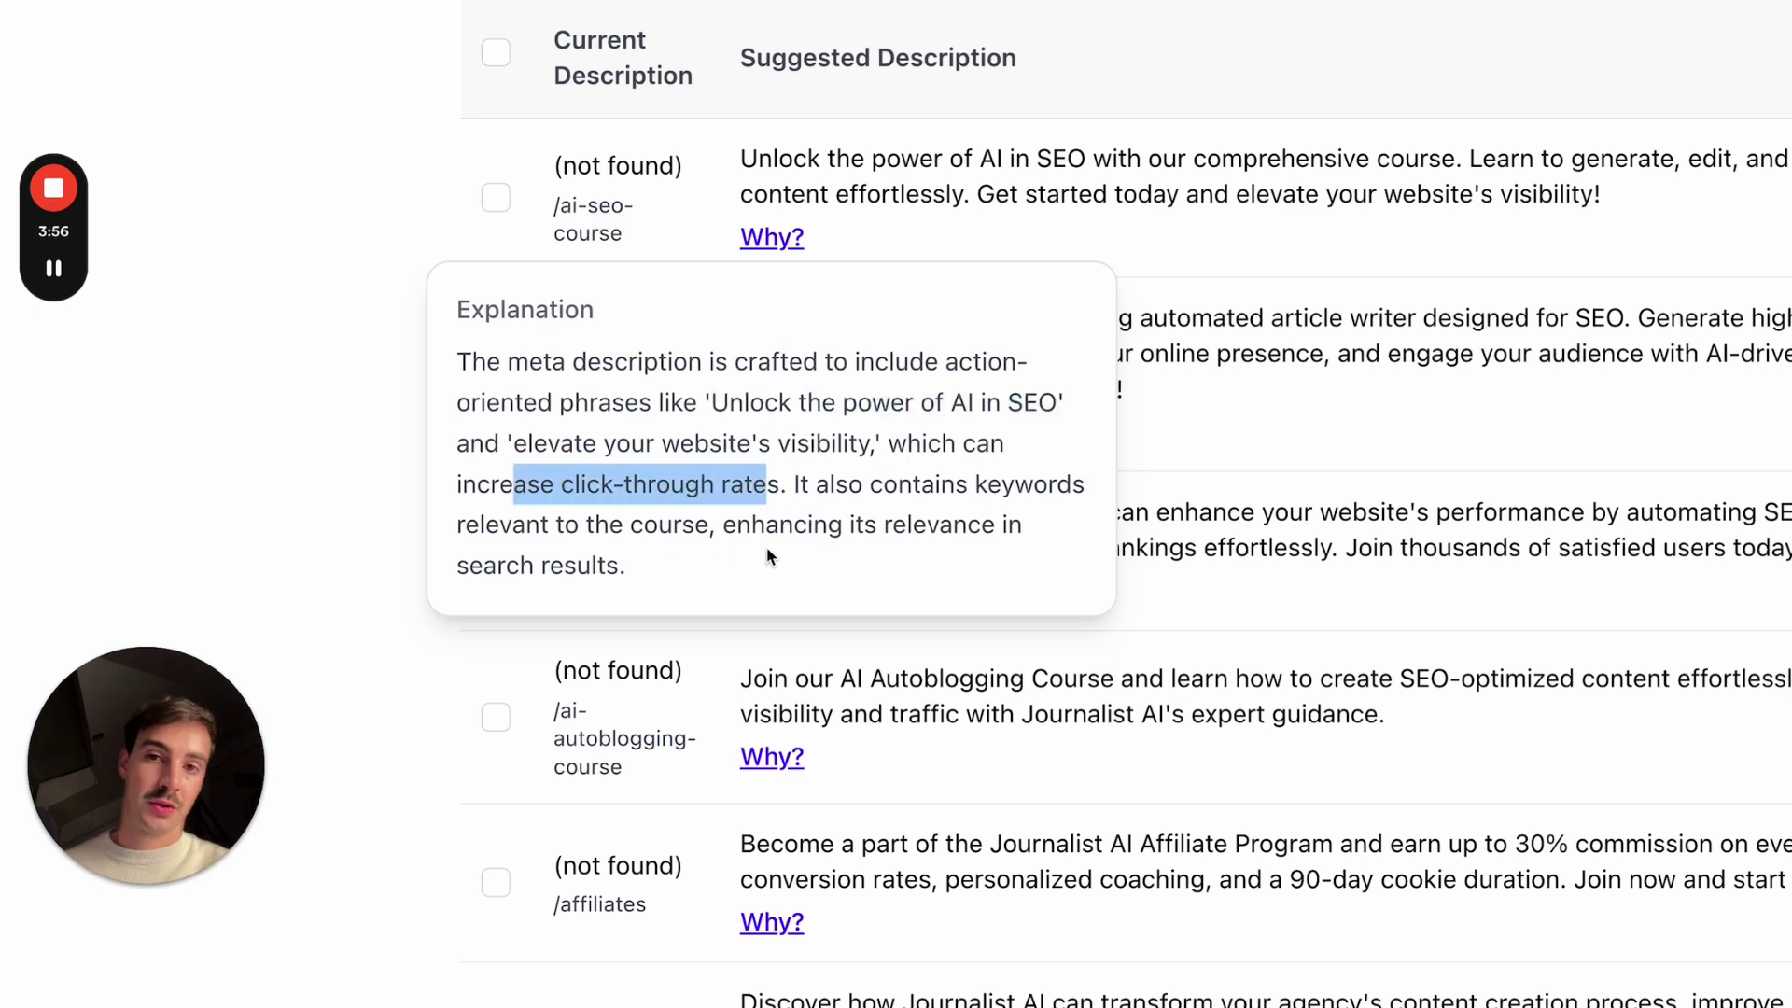
{"action": "left_click_drag", "start_coordinate": [929, 447], "coordinate": [684, 398]}
{"action": "left_click_drag", "start_coordinate": [754, 523], "coordinate": [886, 609]}
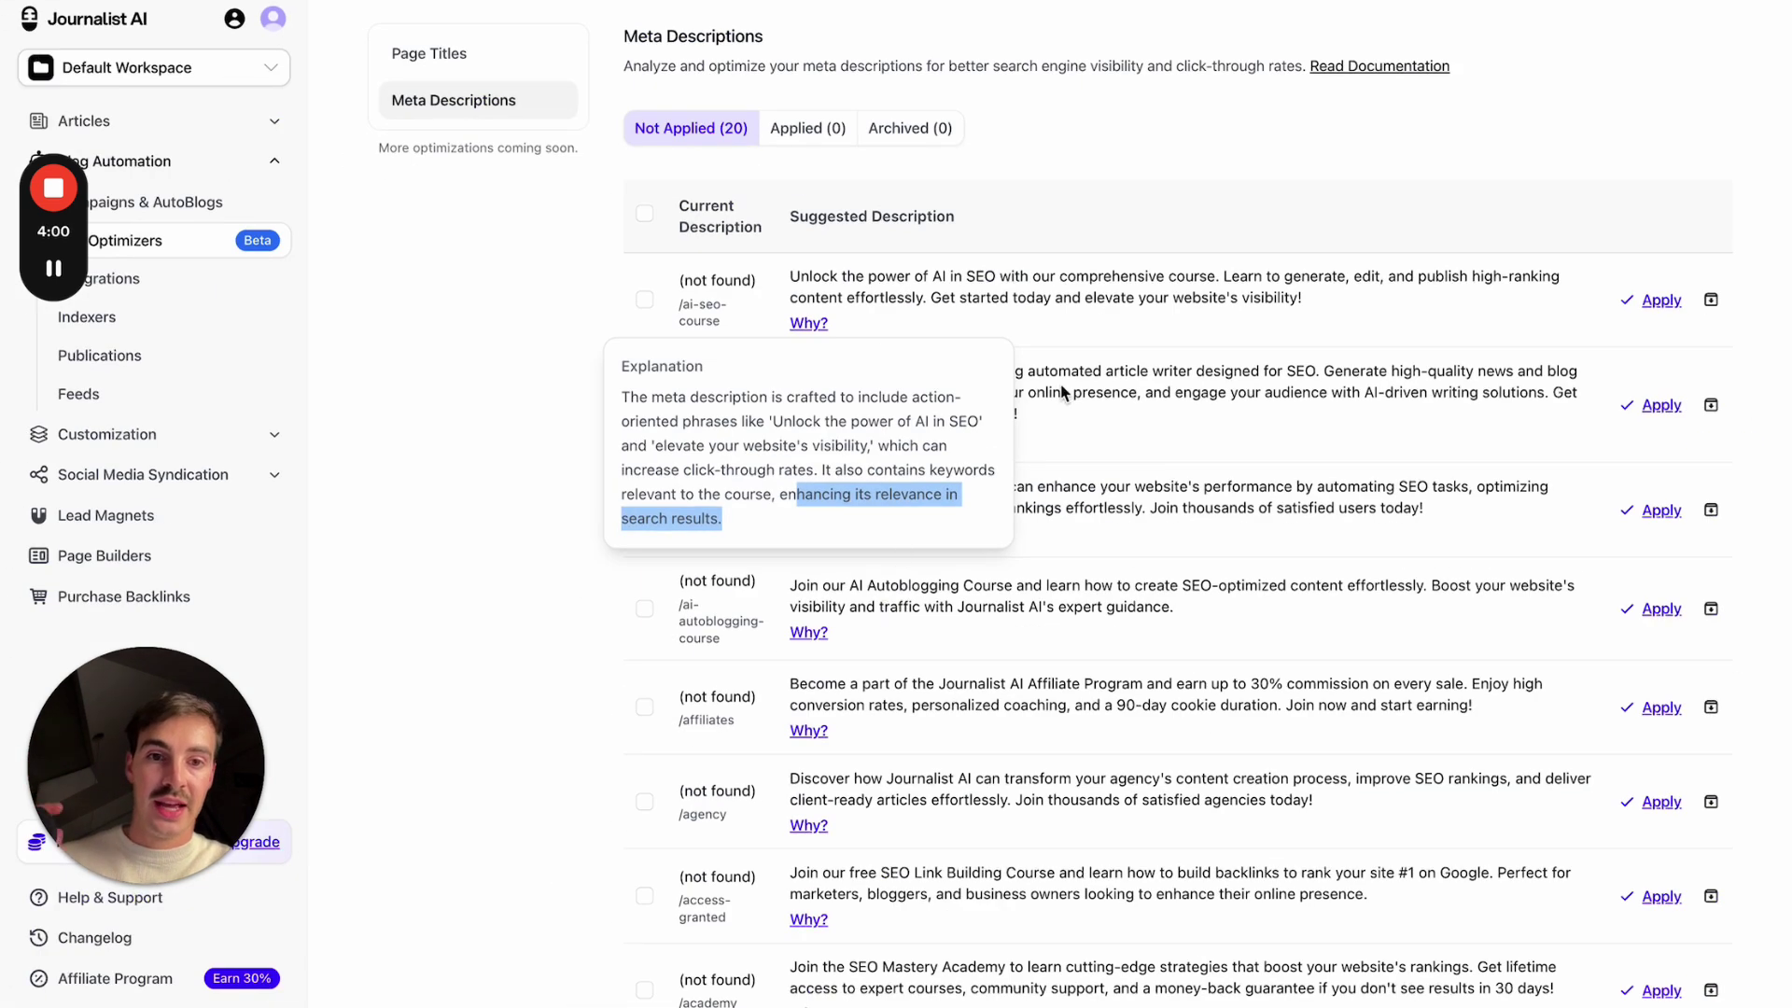
{"action": "left_click", "coordinate": [1300, 278]}
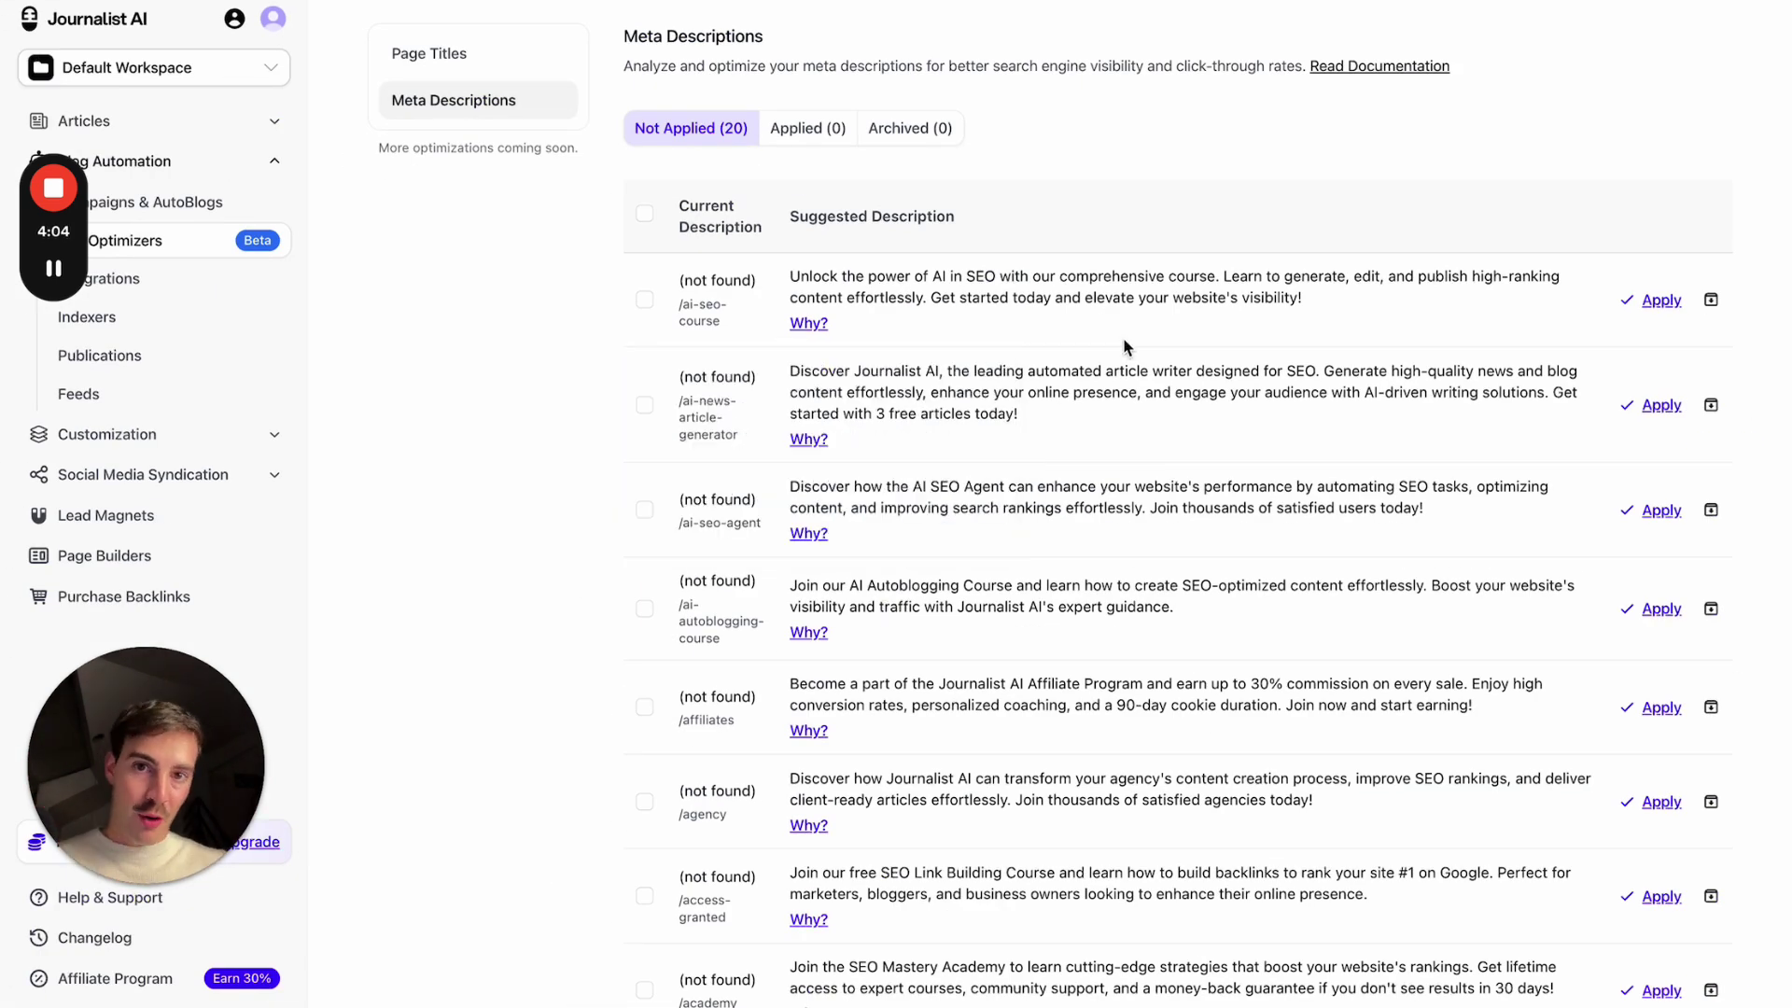
{"action": "scroll", "coordinate": [1127, 347], "scroll_direction": "up", "scroll_amount": 2}
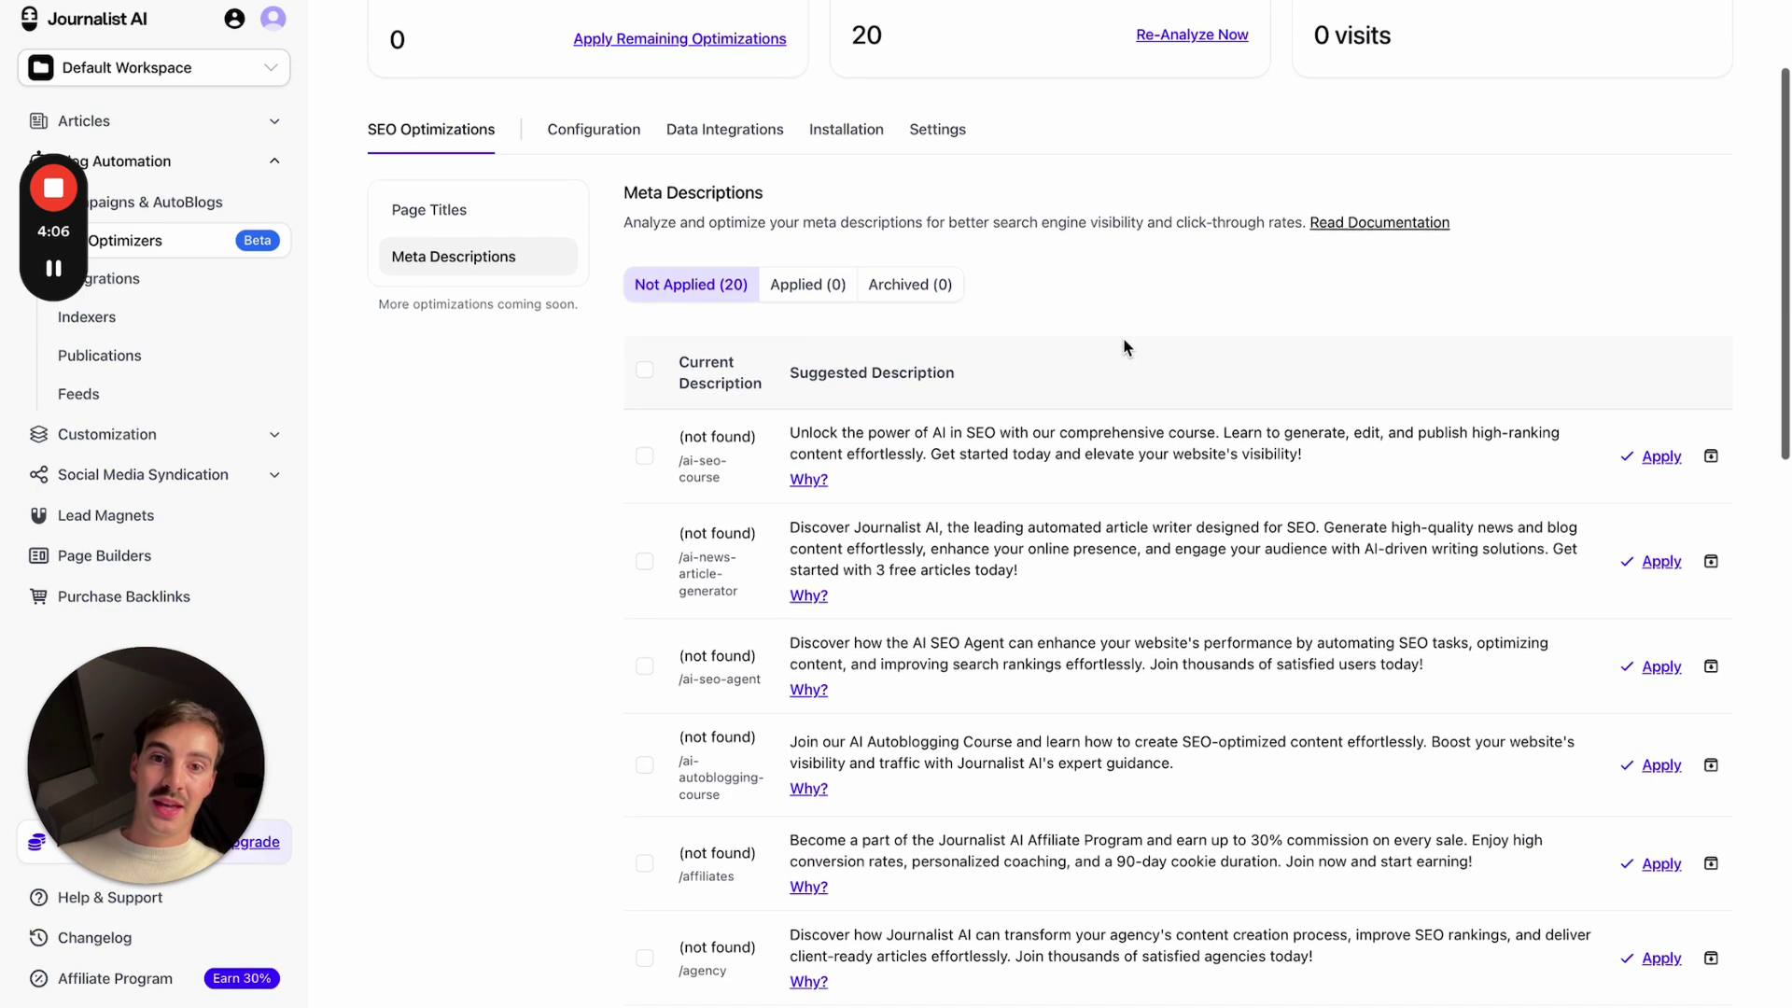
{"action": "scroll", "coordinate": [1126, 347], "scroll_direction": "up", "scroll_amount": 1}
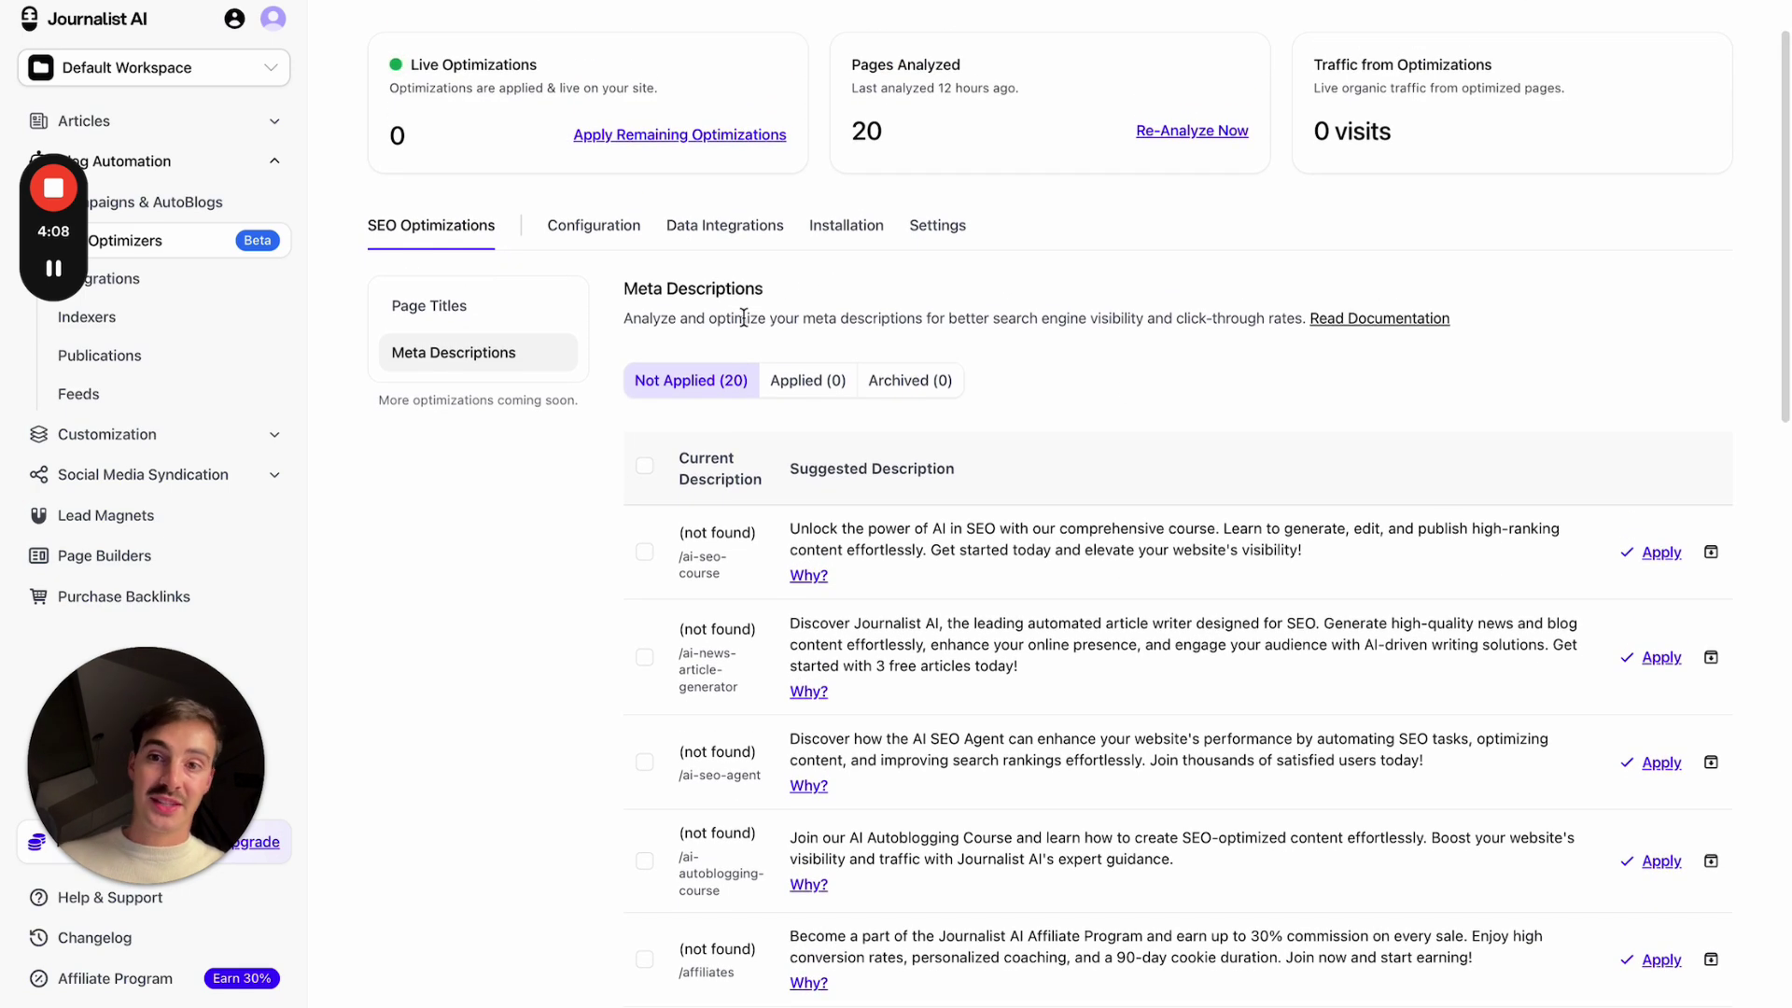
{"action": "scroll", "coordinate": [740, 312], "scroll_direction": "up", "scroll_amount": 2}
- Switch from meta descriptions to the Page Titles suggestions list
{"action": "left_click", "coordinate": [528, 403]}
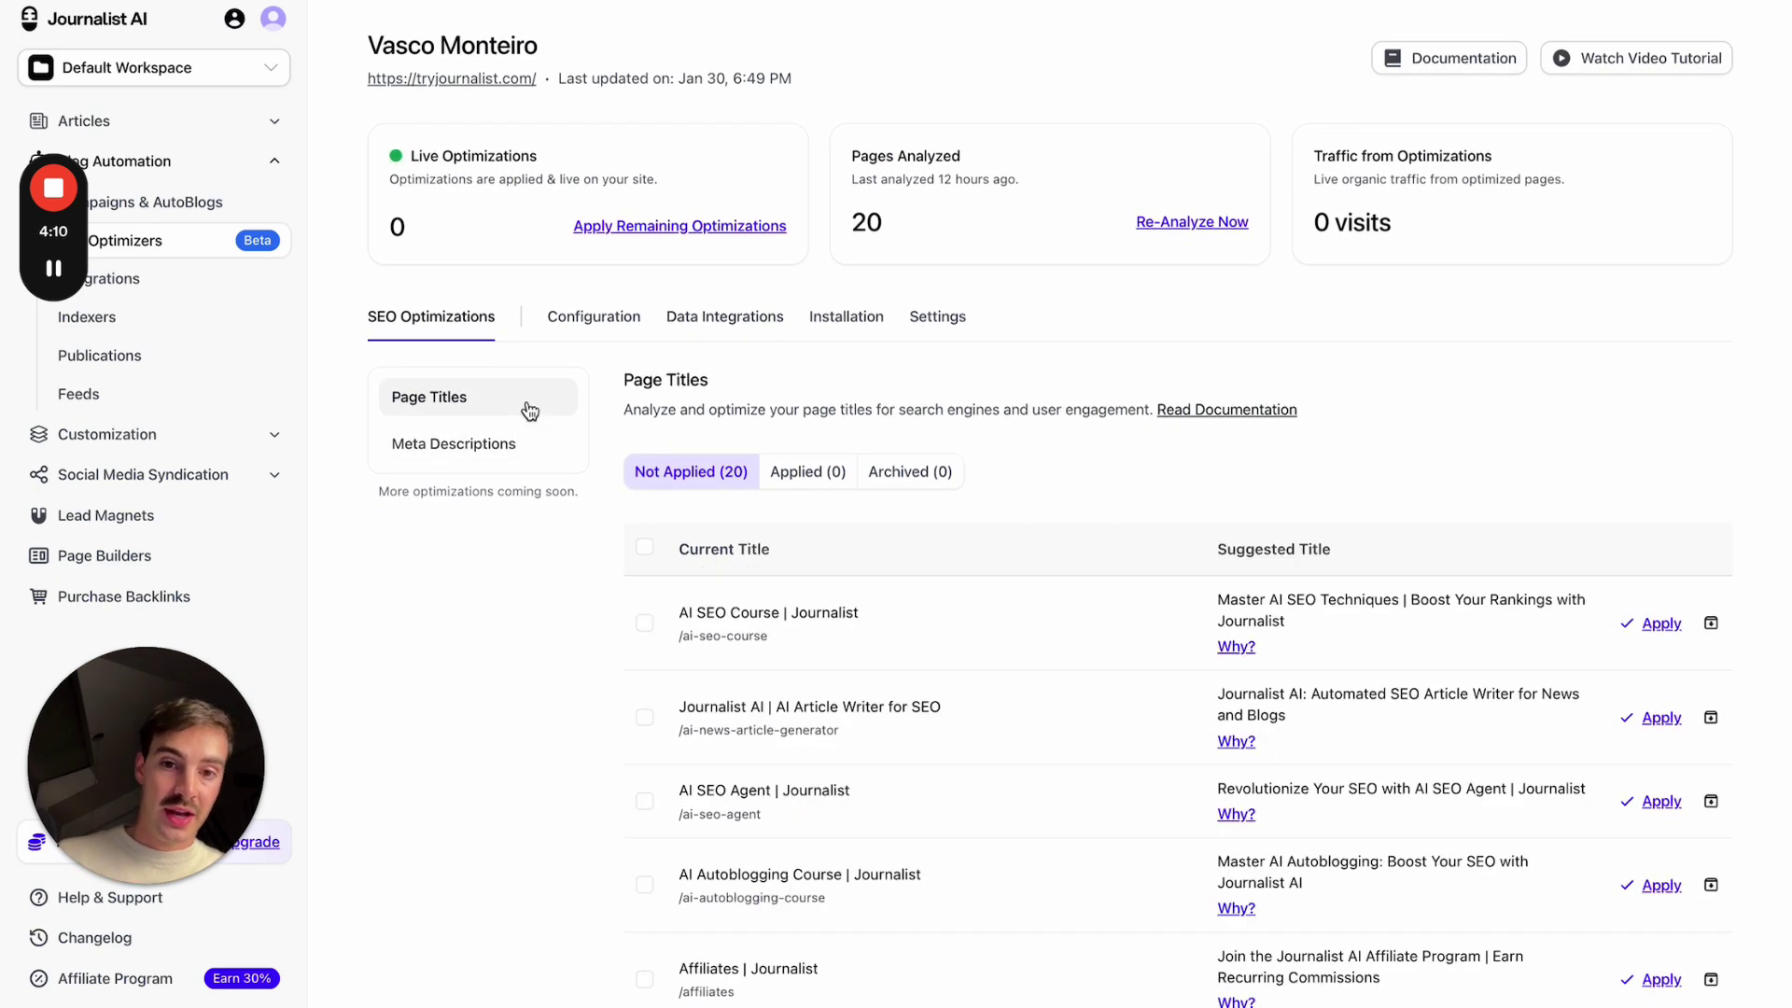
{"action": "scroll", "coordinate": [1269, 401], "scroll_direction": "down", "scroll_amount": 1}
{"action": "scroll", "coordinate": [1560, 348], "scroll_direction": "up", "scroll_amount": 1}
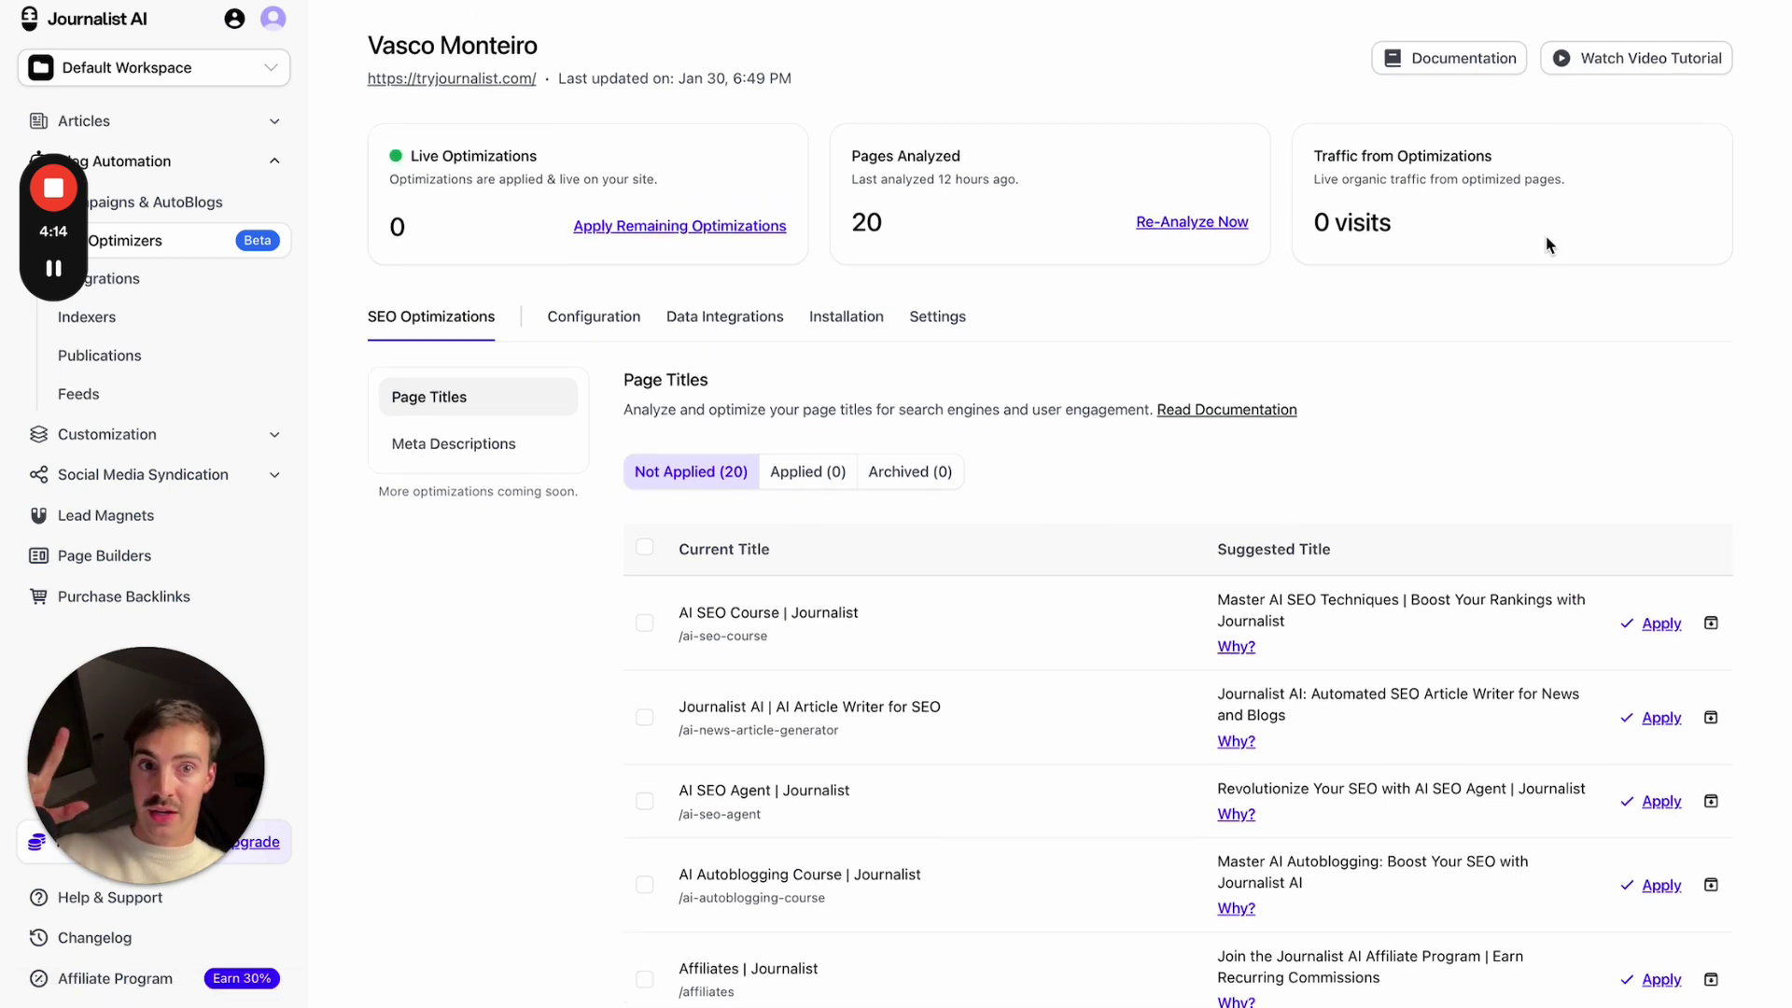
- Draw red pen annotations over the stats cards and the suggested titles
{"action": "key", "text": "alt+shift+d"}
{"action": "left_click_drag", "start_coordinate": [943, 71], "coordinate": [943, 299]}
{"action": "mouse_move", "coordinate": [1058, 238]}
{"action": "left_mouse_down"}
{"action": "mouse_move", "coordinate": [1075, 80]}
{"action": "mouse_move", "coordinate": [1210, 285]}
{"action": "left_mouse_up"}
{"action": "left_click", "coordinate": [987, 272]}
{"action": "mouse_move", "coordinate": [861, 489]}
{"action": "left_mouse_down"}
{"action": "mouse_move", "coordinate": [961, 654]}
{"action": "mouse_move", "coordinate": [991, 643]}
{"action": "left_mouse_up"}
{"action": "left_click", "coordinate": [1070, 608]}
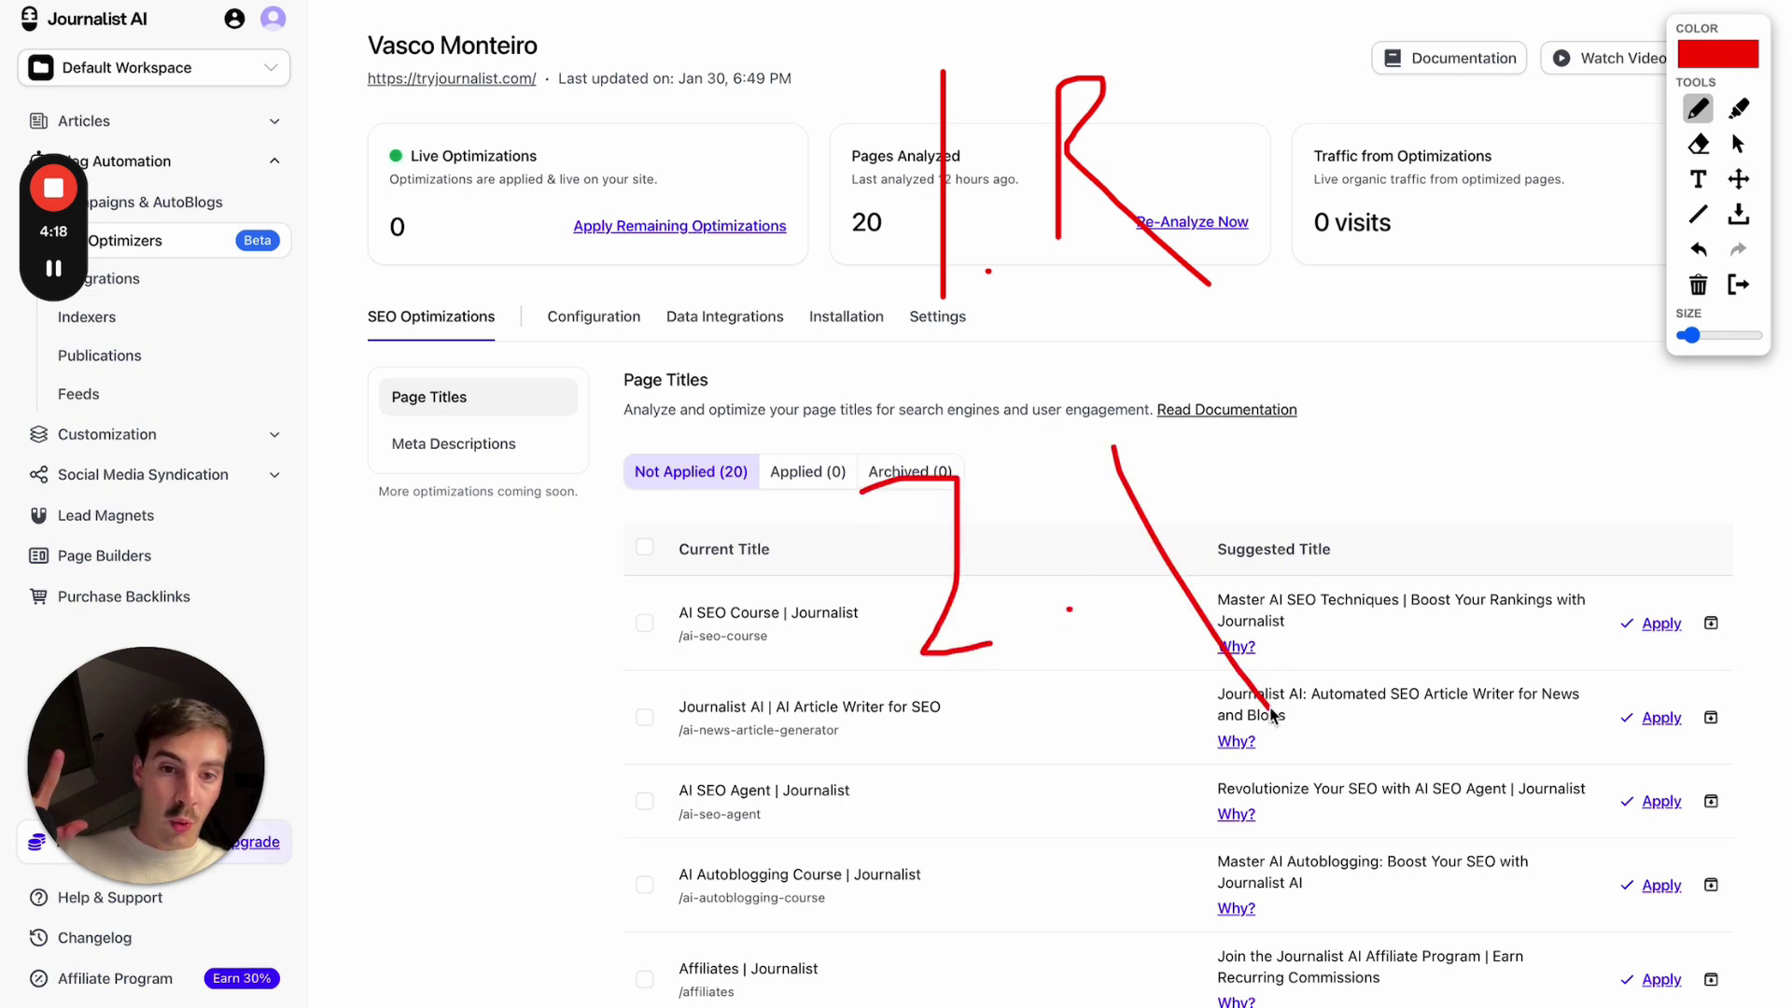
{"action": "left_click_drag", "start_coordinate": [1284, 644], "coordinate": [1441, 455]}
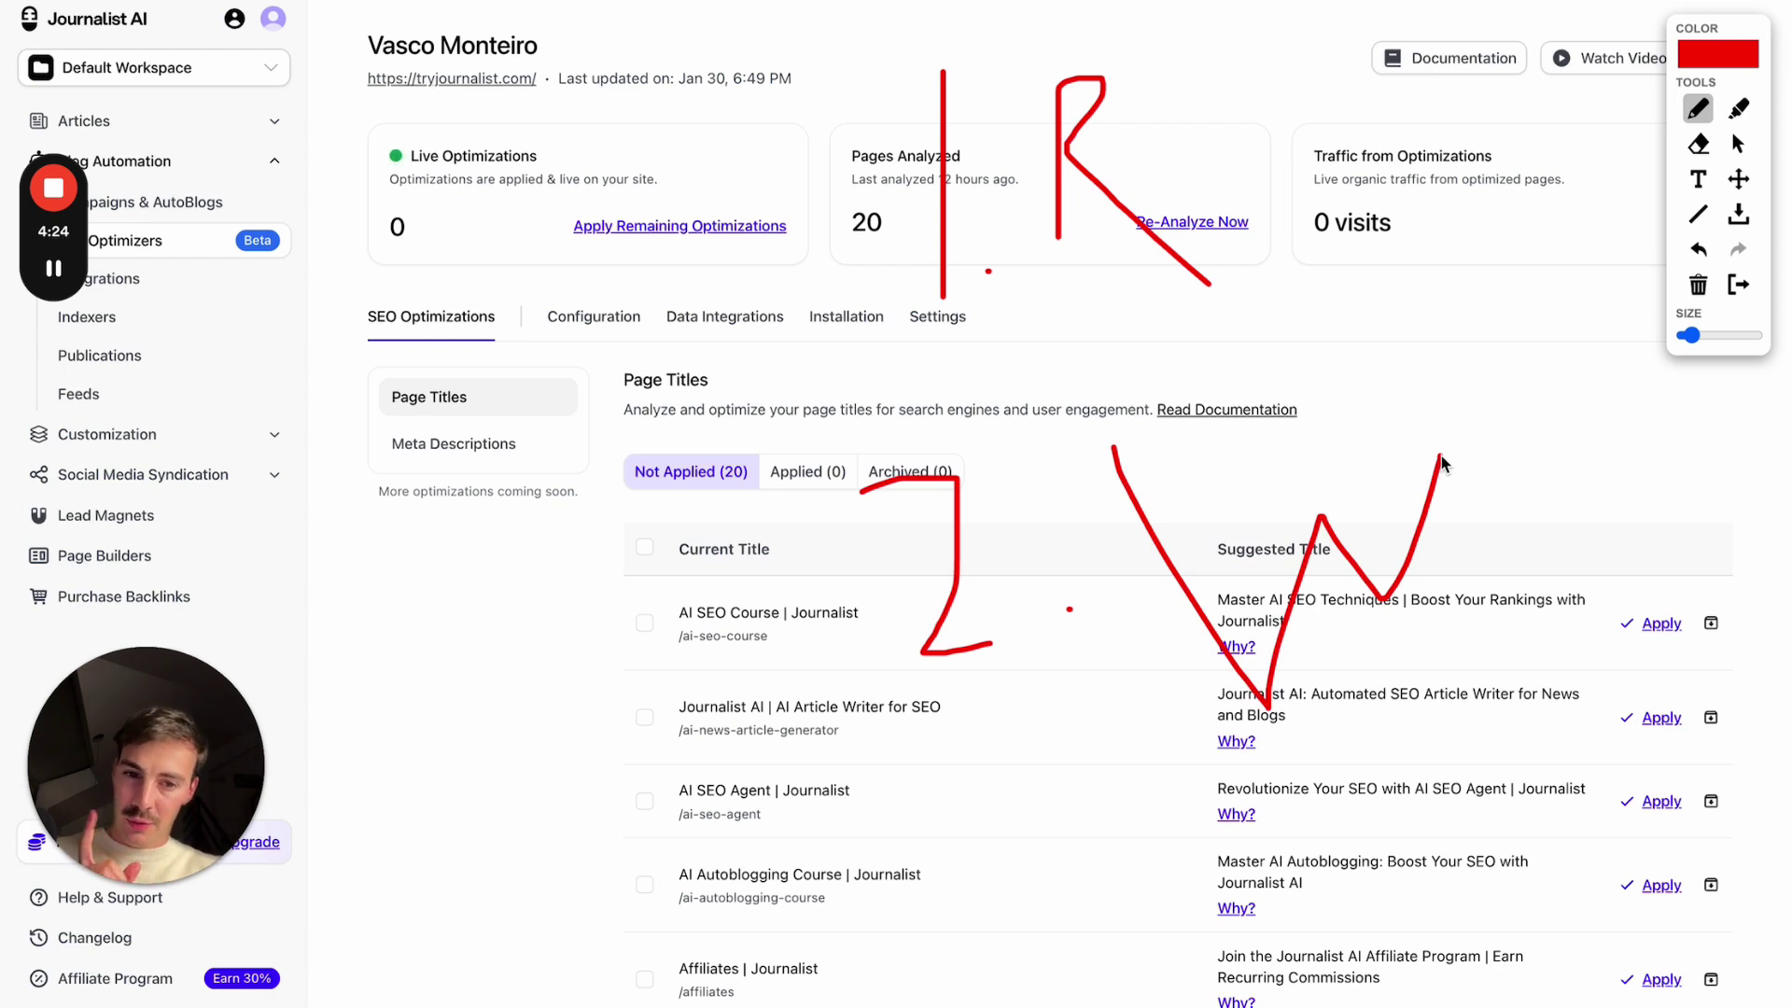
- Mark the third and fourth title rows, the apply action, and the page titles category in red
{"action": "left_click_drag", "start_coordinate": [1211, 835], "coordinate": [1239, 834]}
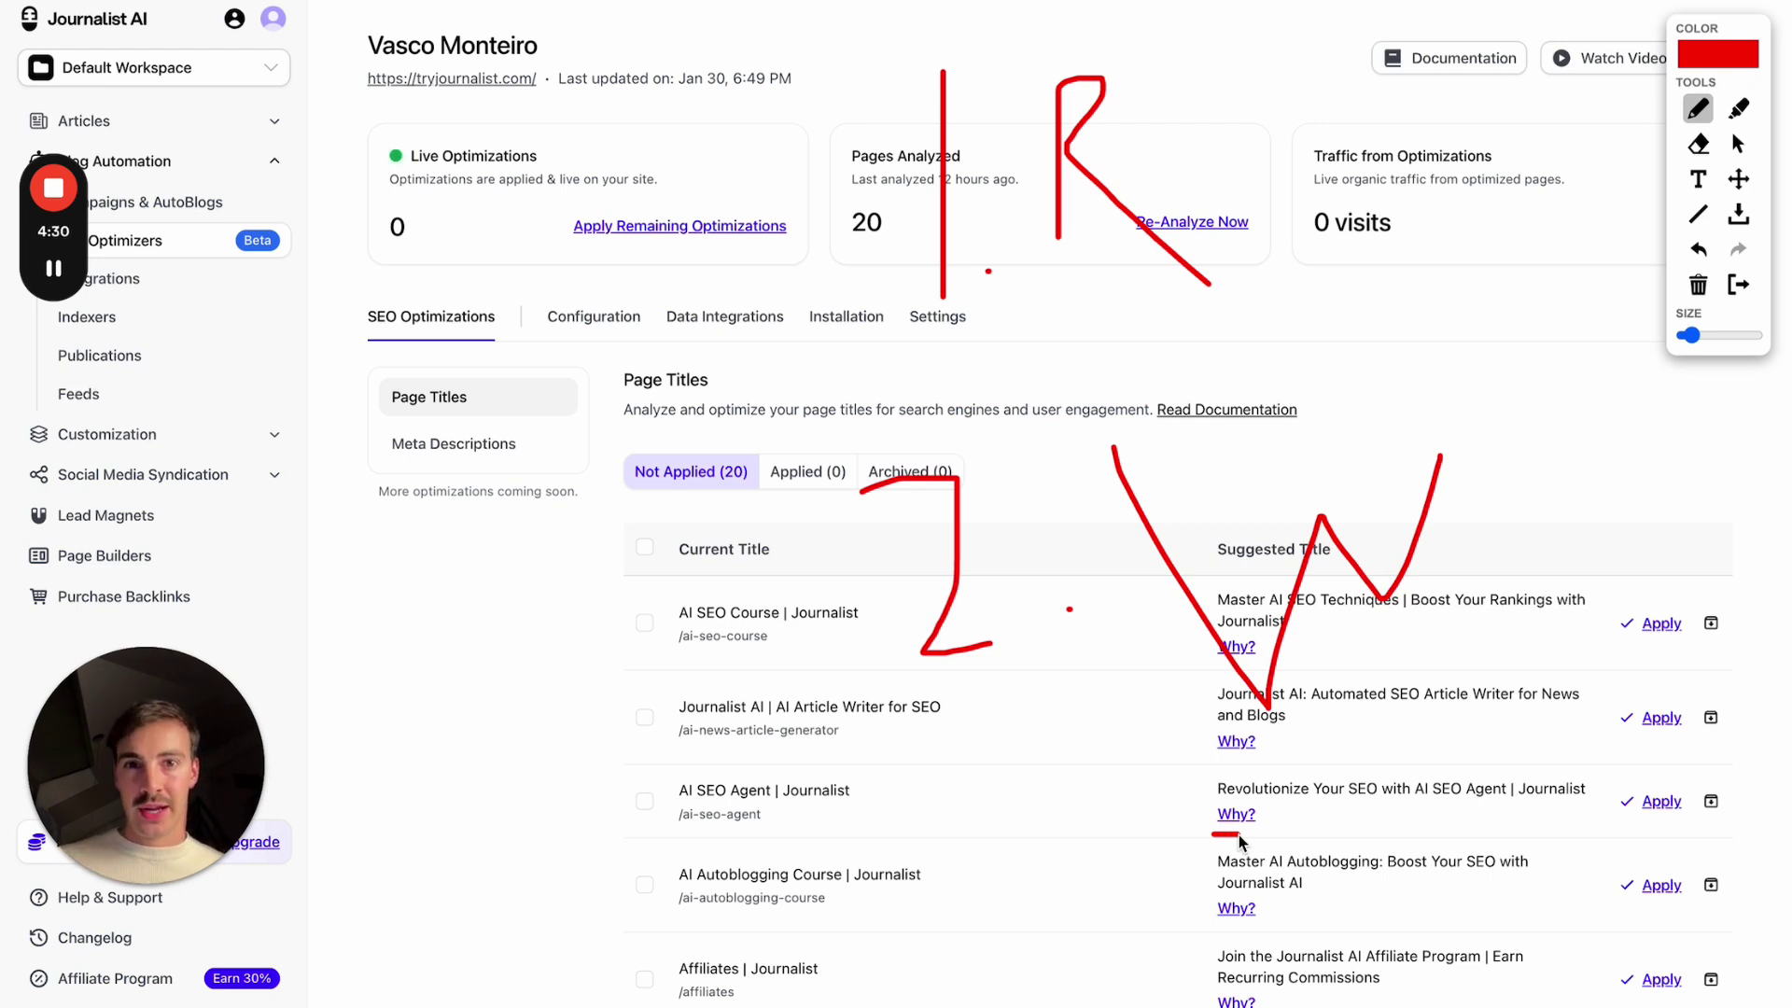
{"action": "mouse_move", "coordinate": [945, 834]}
{"action": "left_mouse_down"}
{"action": "mouse_move", "coordinate": [1041, 835]}
{"action": "mouse_move", "coordinate": [973, 959]}
{"action": "left_mouse_up"}
{"action": "left_click", "coordinate": [1167, 950]}
{"action": "mouse_move", "coordinate": [1230, 873]}
{"action": "left_mouse_down"}
{"action": "mouse_move", "coordinate": [1260, 789]}
{"action": "mouse_move", "coordinate": [1400, 979]}
{"action": "left_mouse_up"}
{"action": "left_click_drag", "start_coordinate": [1669, 660], "coordinate": [1713, 655]}
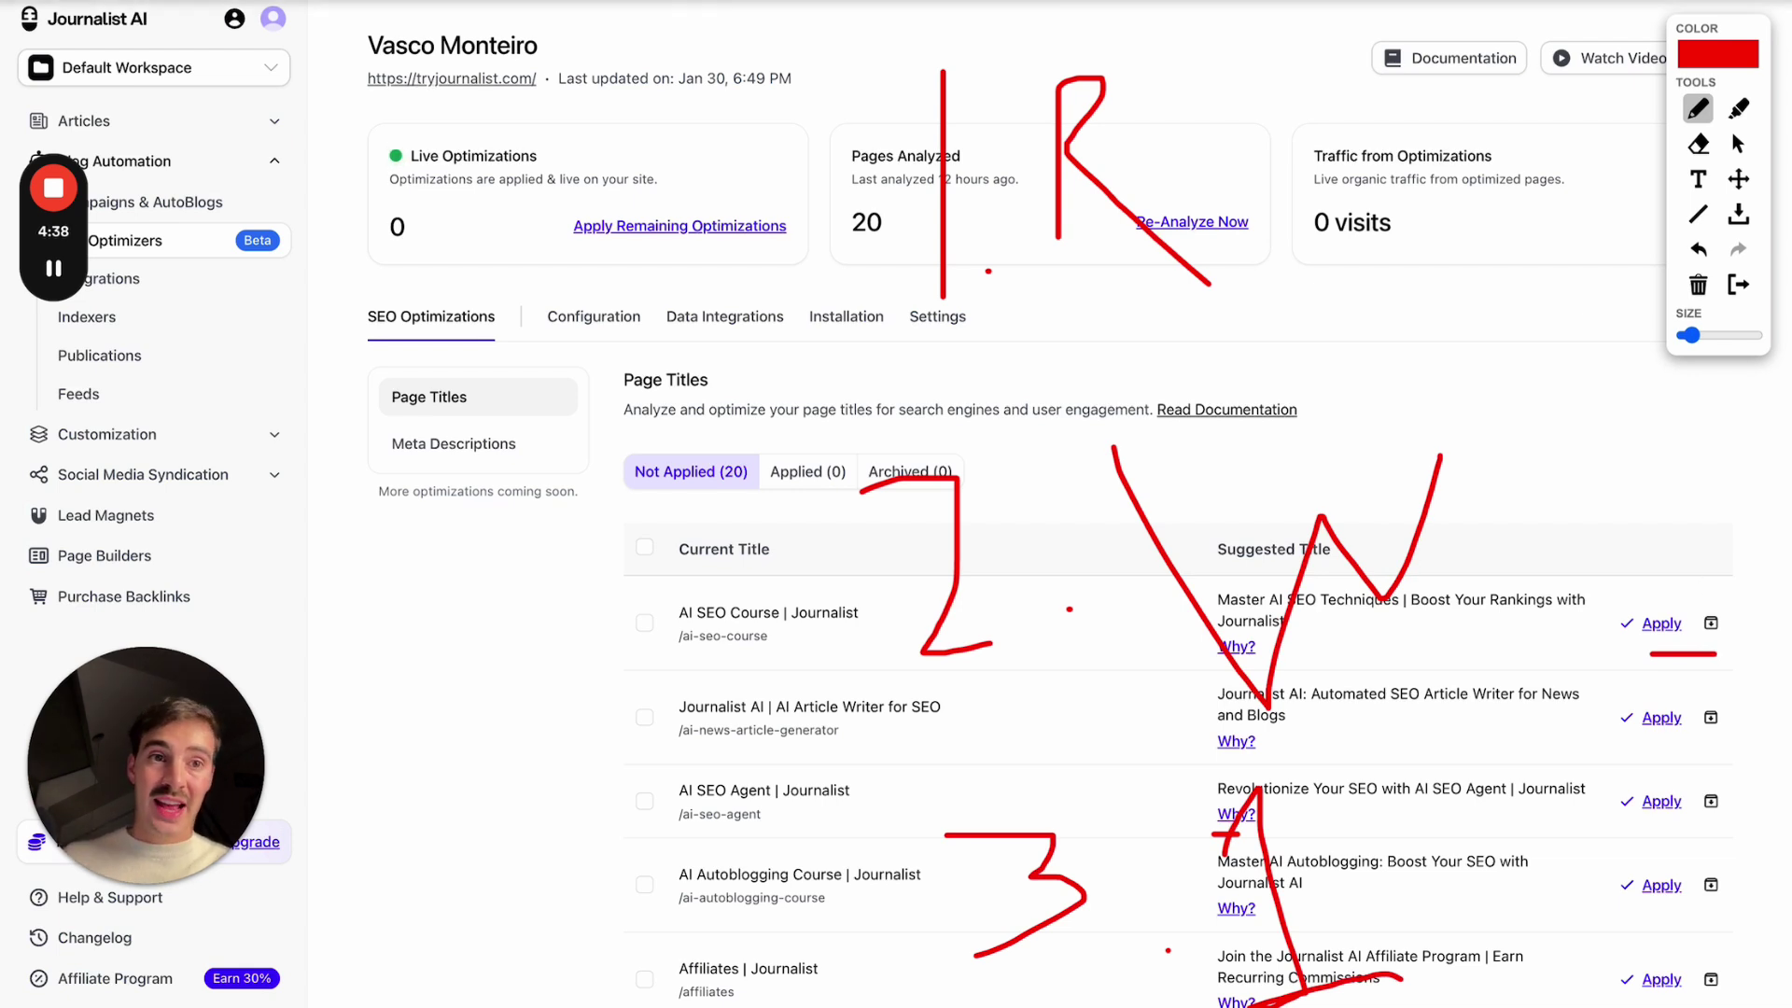
{"action": "left_click_drag", "start_coordinate": [379, 417], "coordinate": [432, 417]}
{"action": "mouse_move", "coordinate": [365, 479]}
{"action": "left_mouse_down"}
{"action": "mouse_move", "coordinate": [403, 483]}
{"action": "mouse_move", "coordinate": [388, 922]}
{"action": "left_mouse_up"}
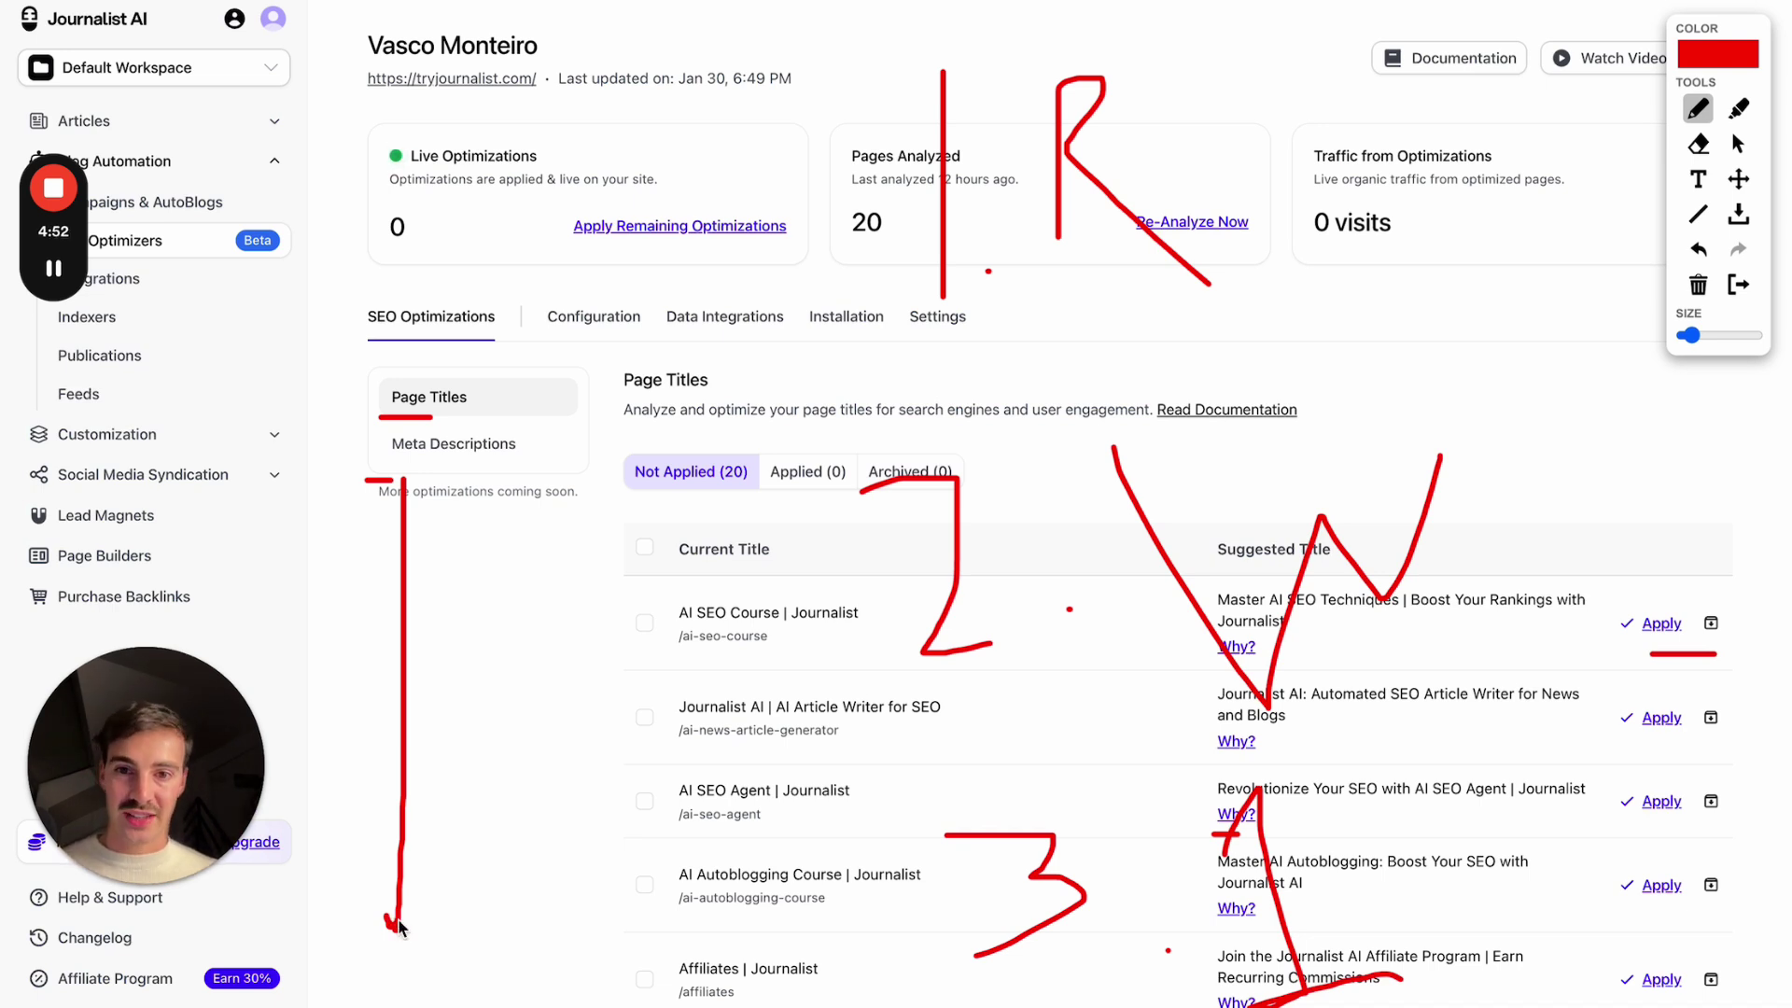
{"action": "left_click", "coordinate": [1737, 285]}
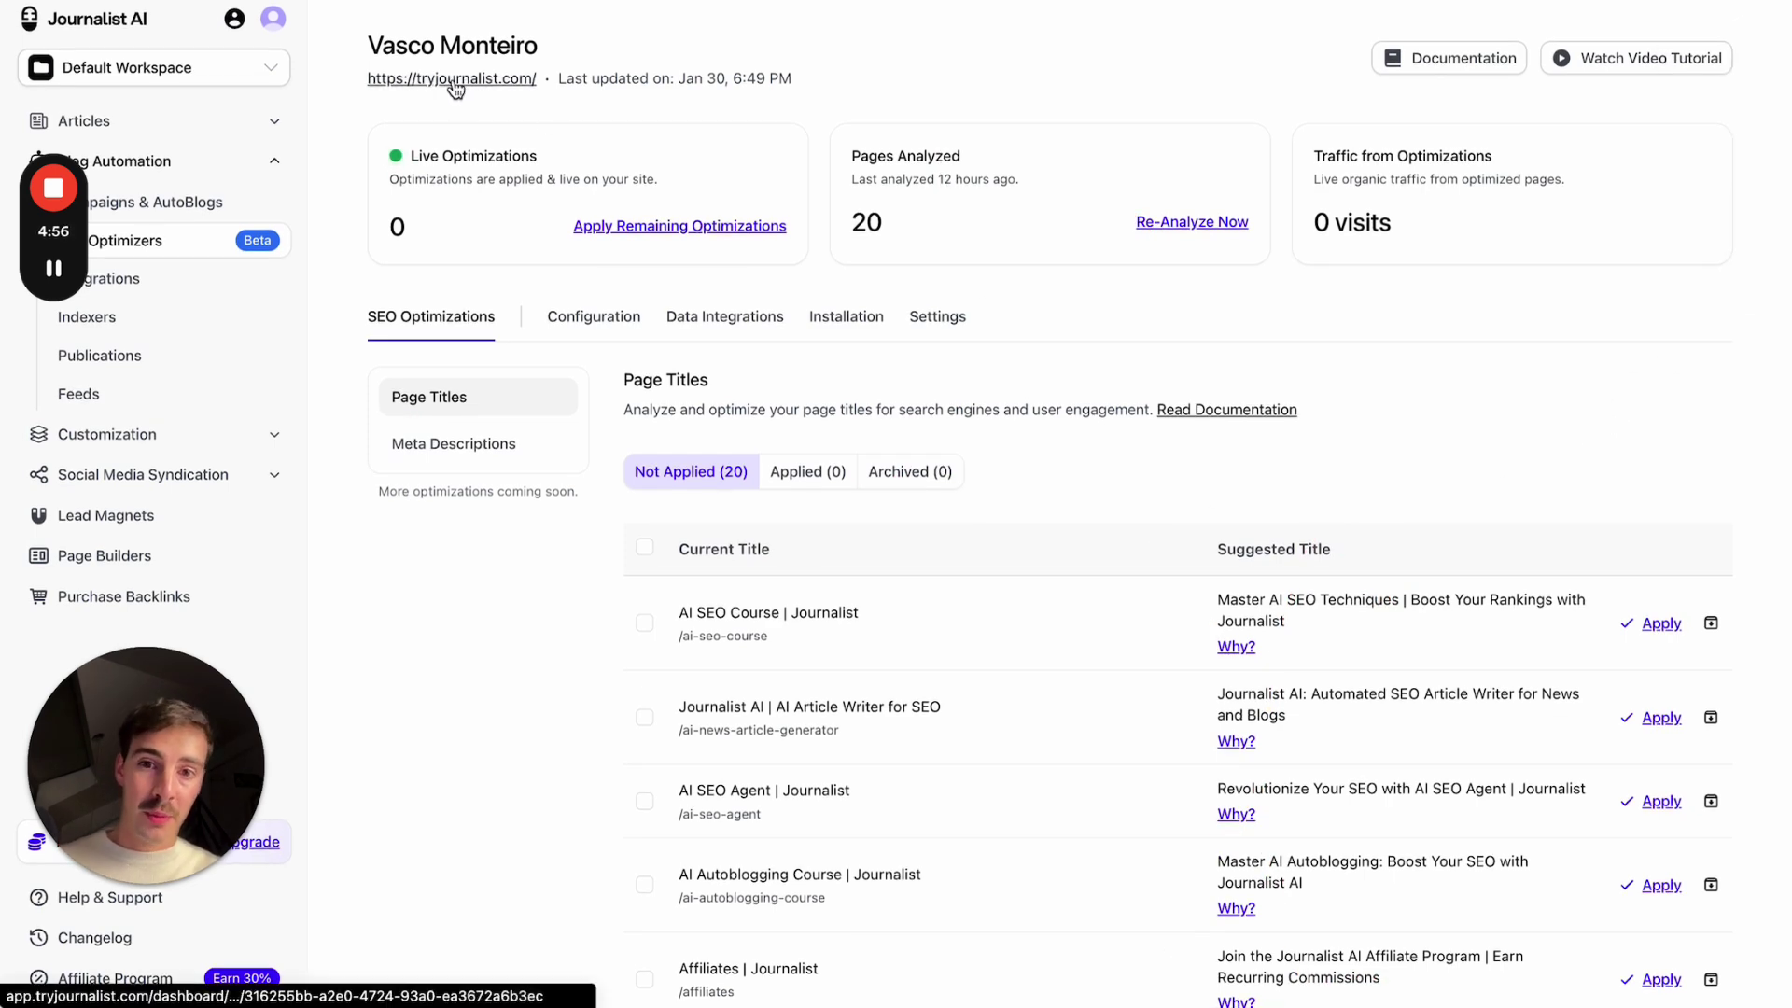
{"action": "scroll", "coordinate": [738, 472], "scroll_direction": "down", "scroll_amount": 2}
{"action": "left_click_drag", "start_coordinate": [672, 396], "coordinate": [924, 396]}
{"action": "left_click", "coordinate": [926, 401]}
{"action": "scroll", "coordinate": [932, 412], "scroll_direction": "down", "scroll_amount": 1}
{"action": "left_click", "coordinate": [493, 228]}
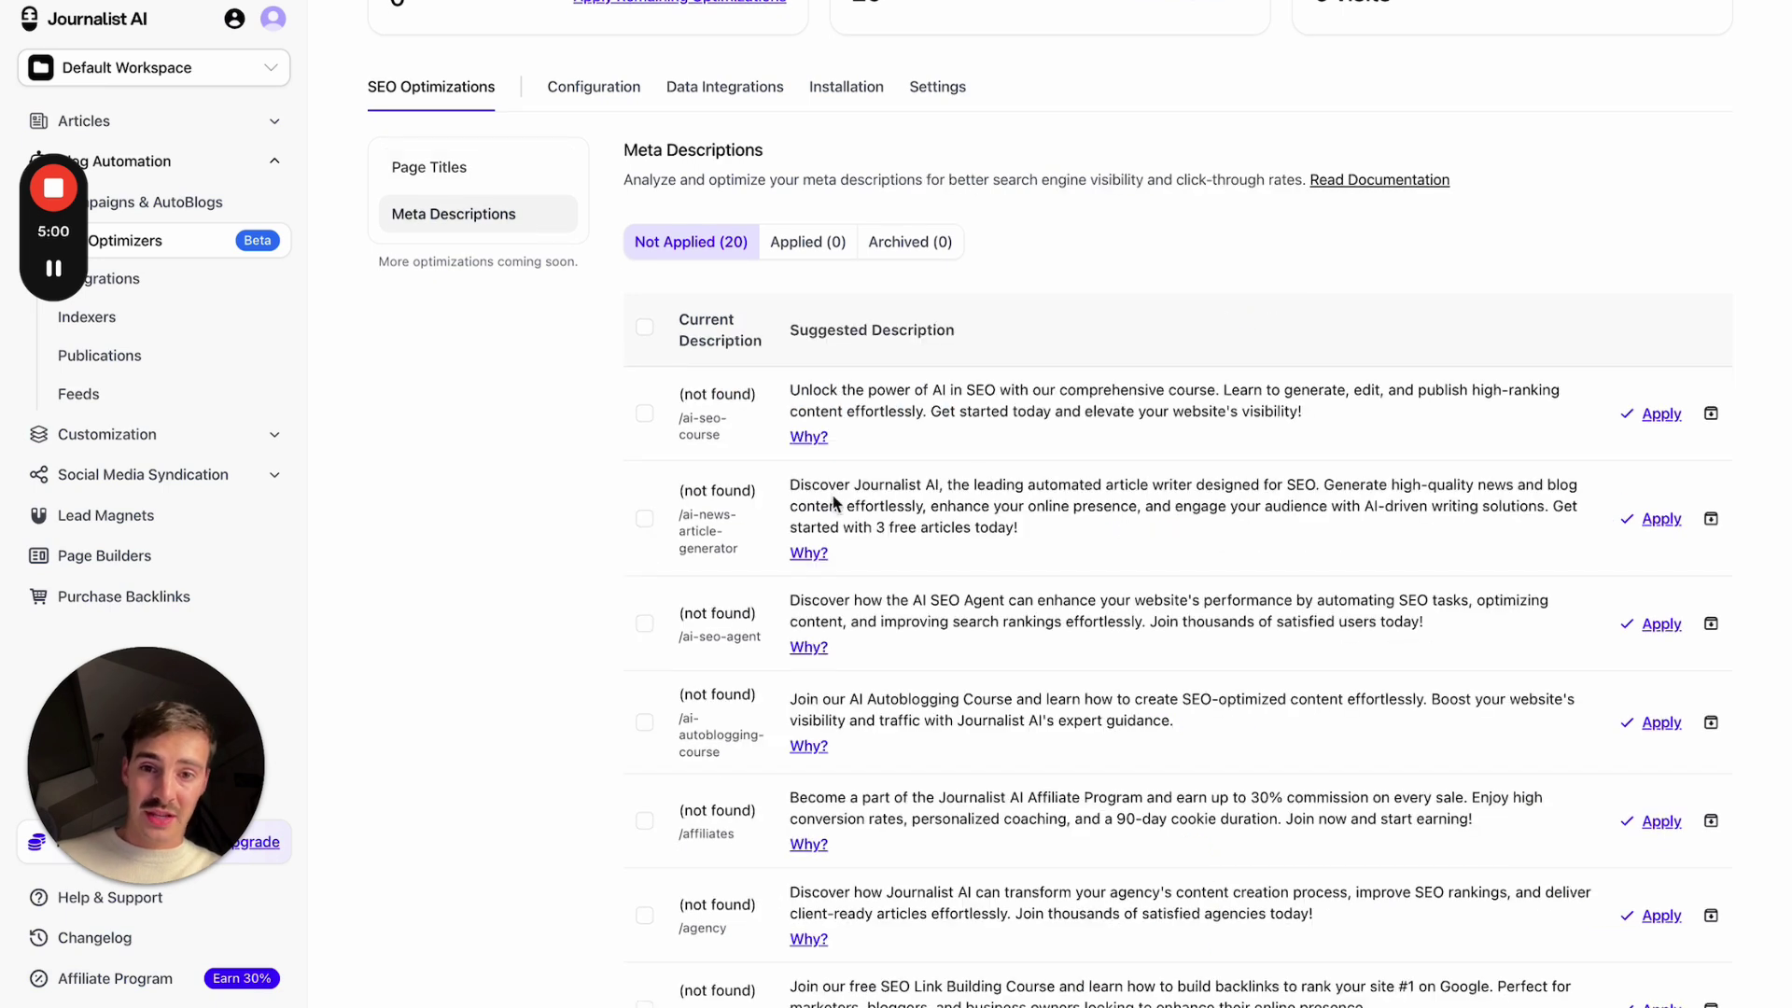
{"action": "left_click", "coordinate": [500, 177]}
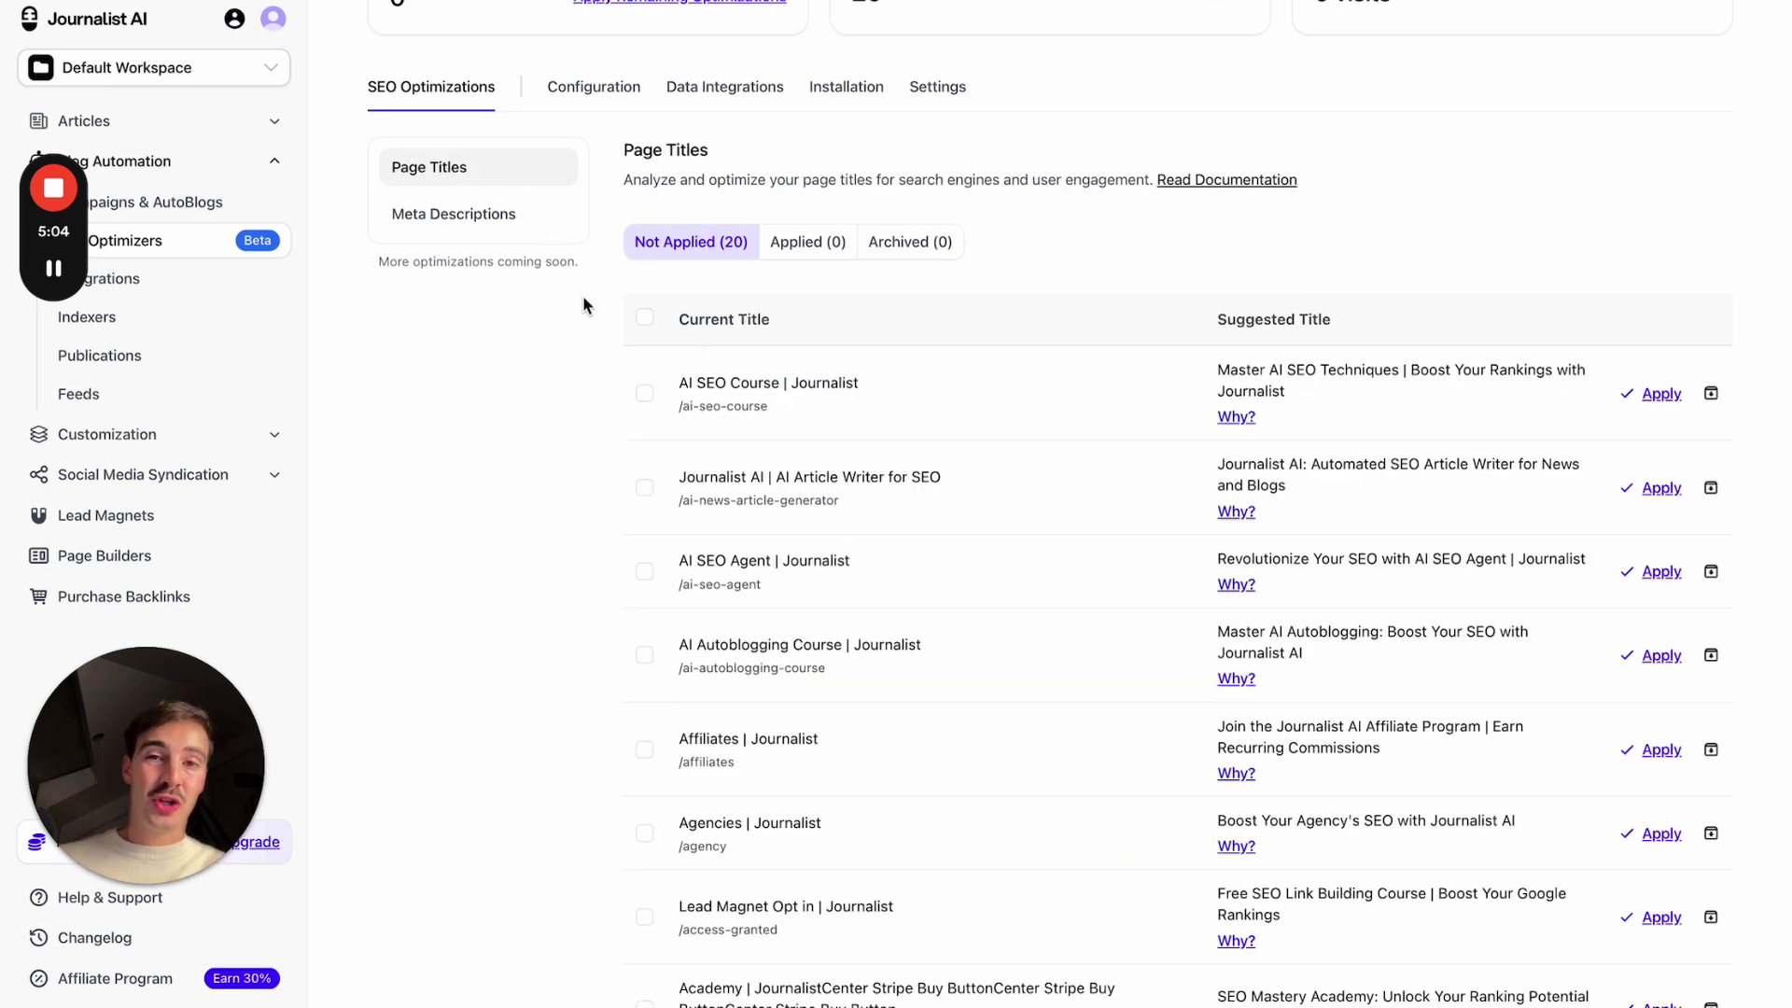
{"action": "scroll", "coordinate": [582, 304], "scroll_direction": "up", "scroll_amount": 3}
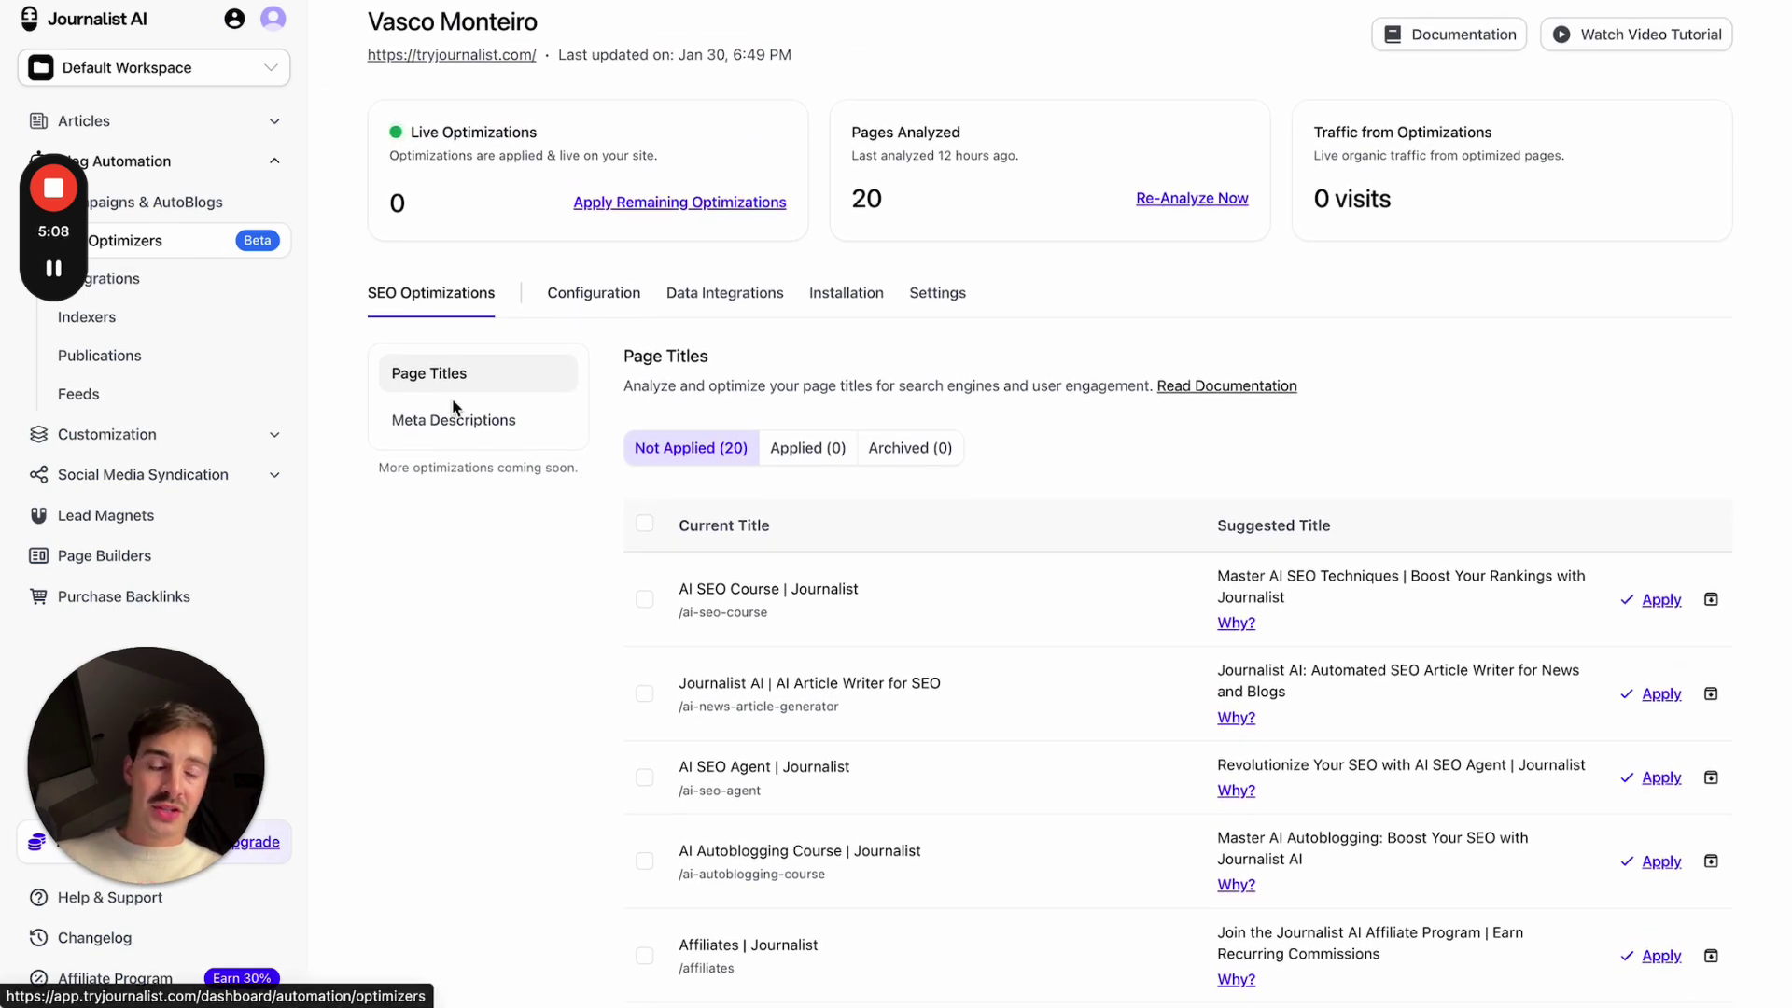
{"action": "scroll", "coordinate": [455, 407], "scroll_direction": "up", "scroll_amount": 1}
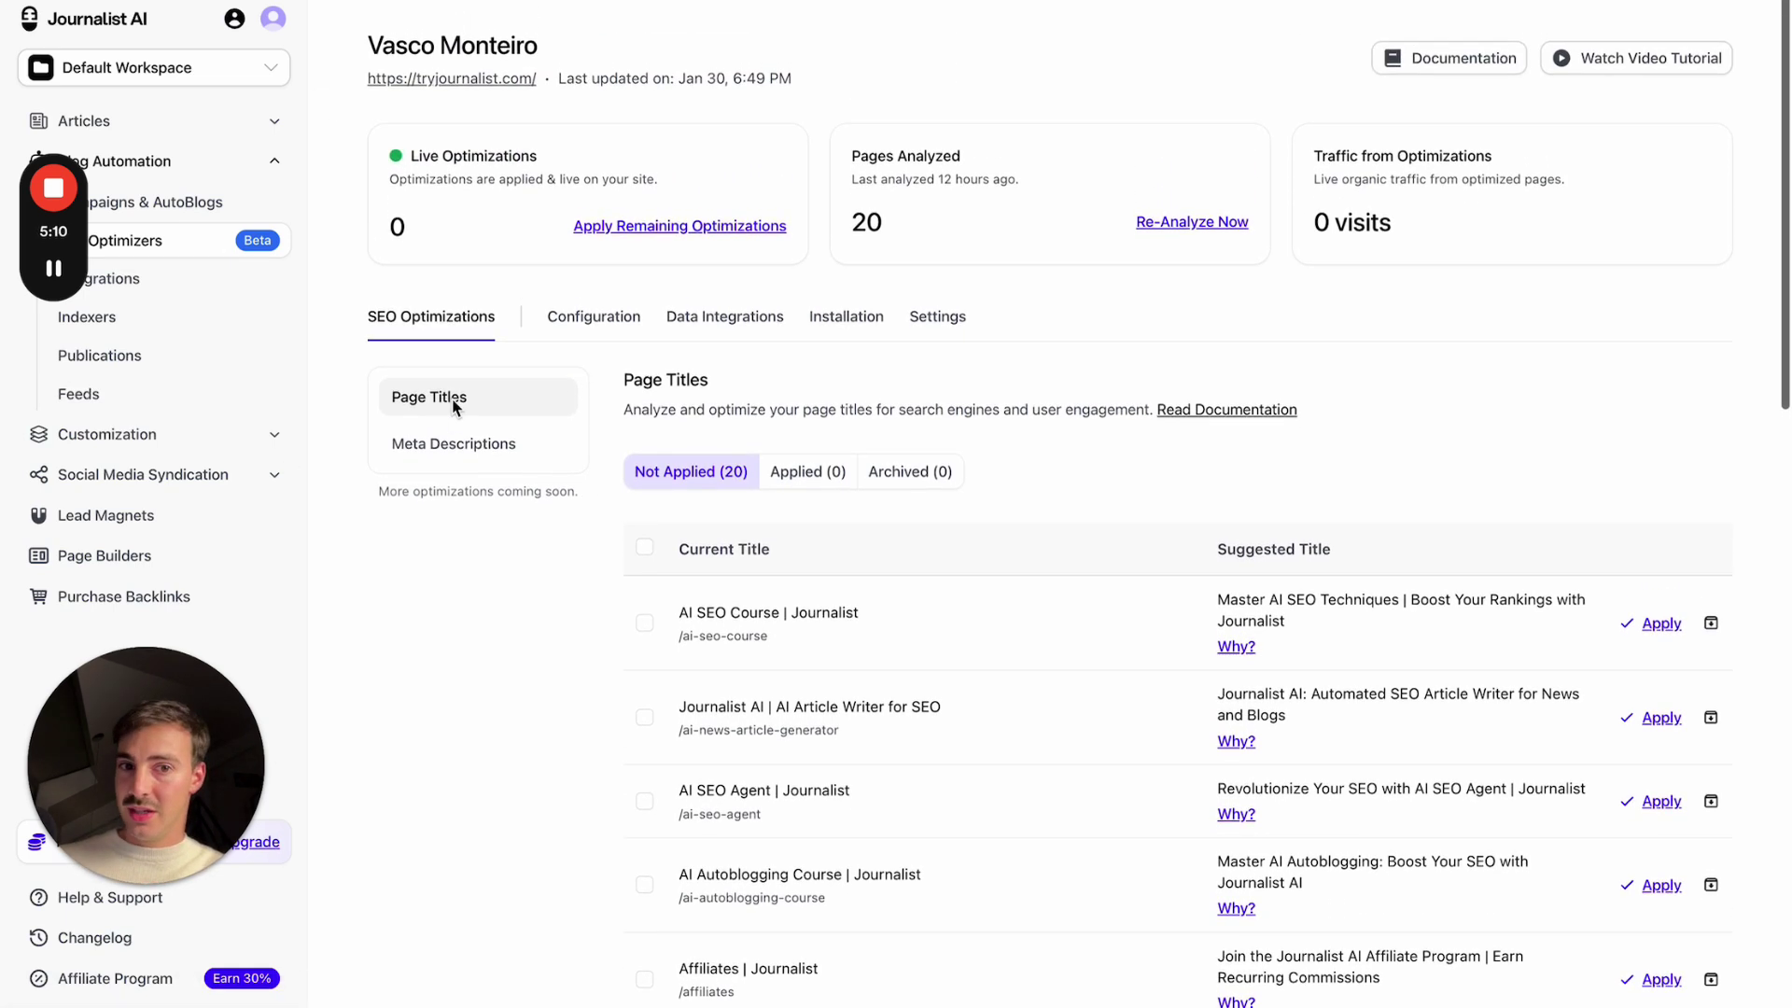